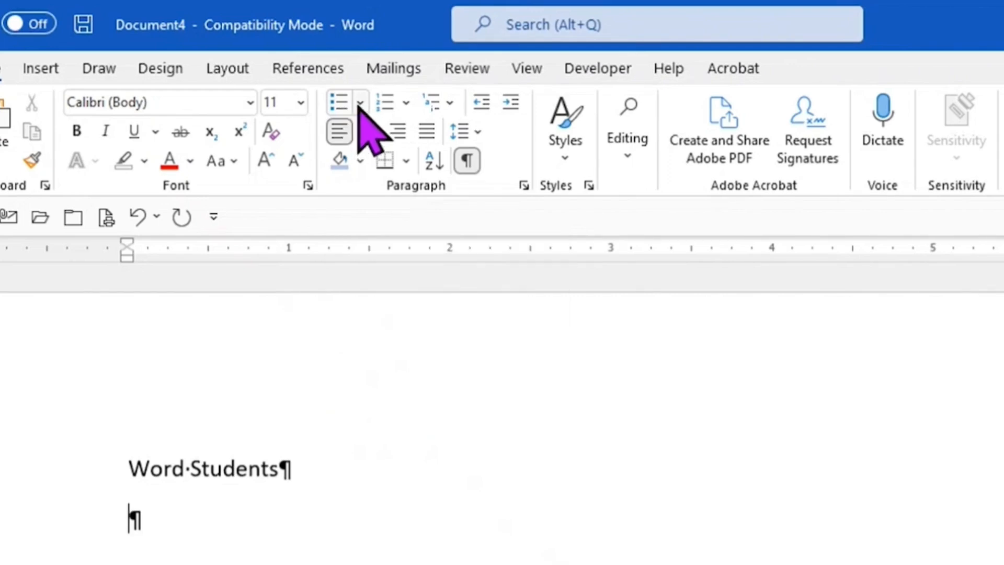
Create a solid round-bulleted list of six student first names under Word Students, and end it with an unbulleted line
left_click(361, 104)
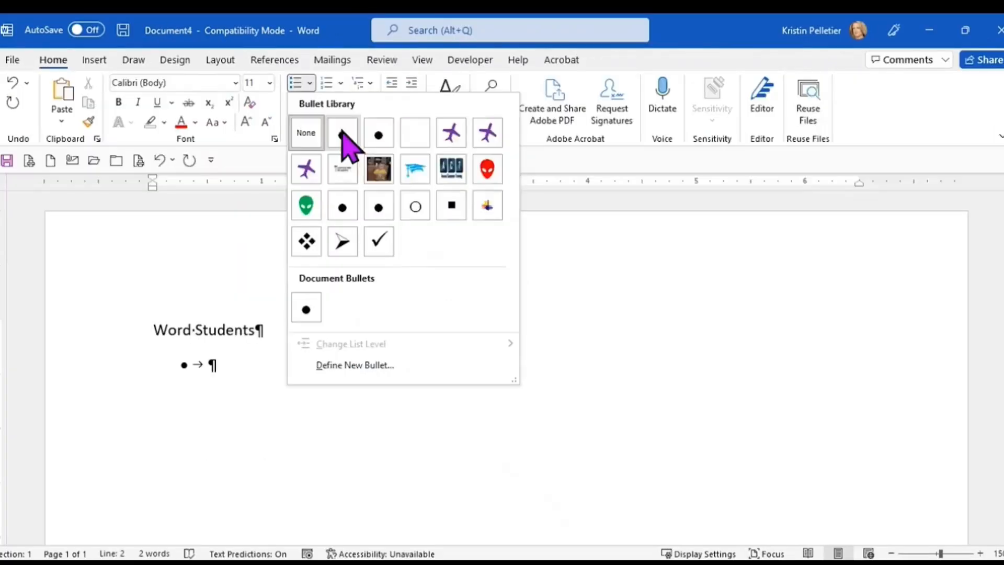
left_click(344, 135)
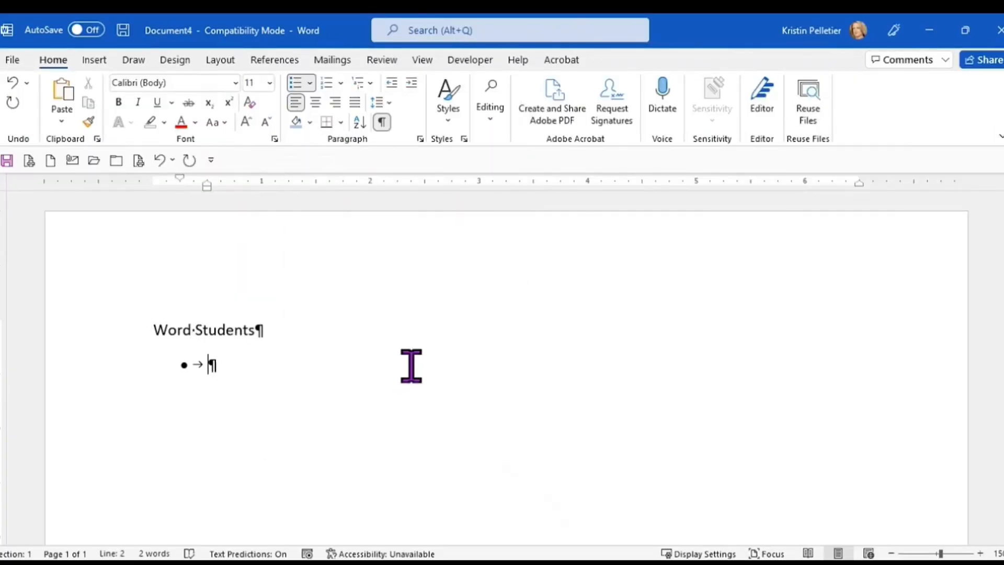
type("Traci")
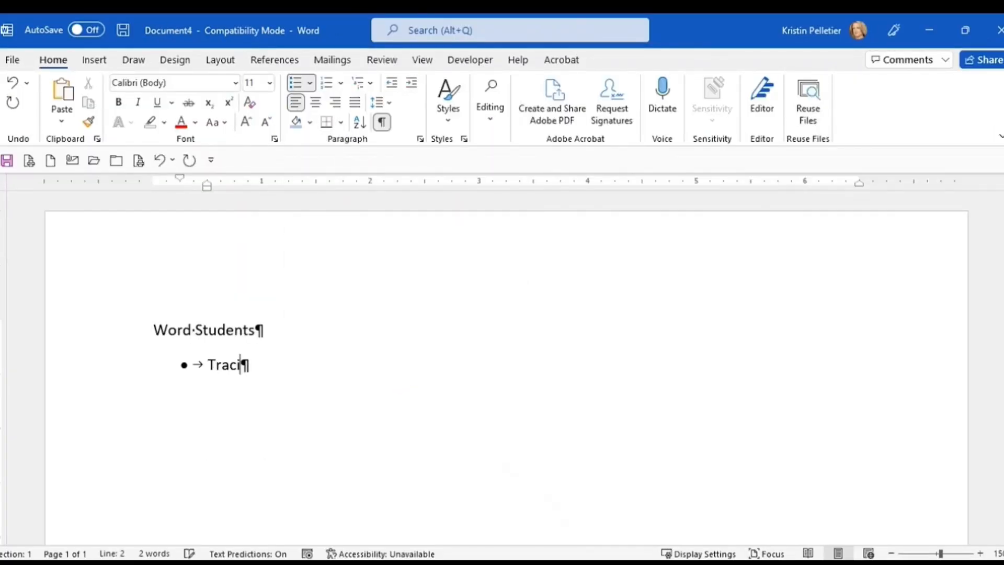
key("Return")
type("Jazemin")
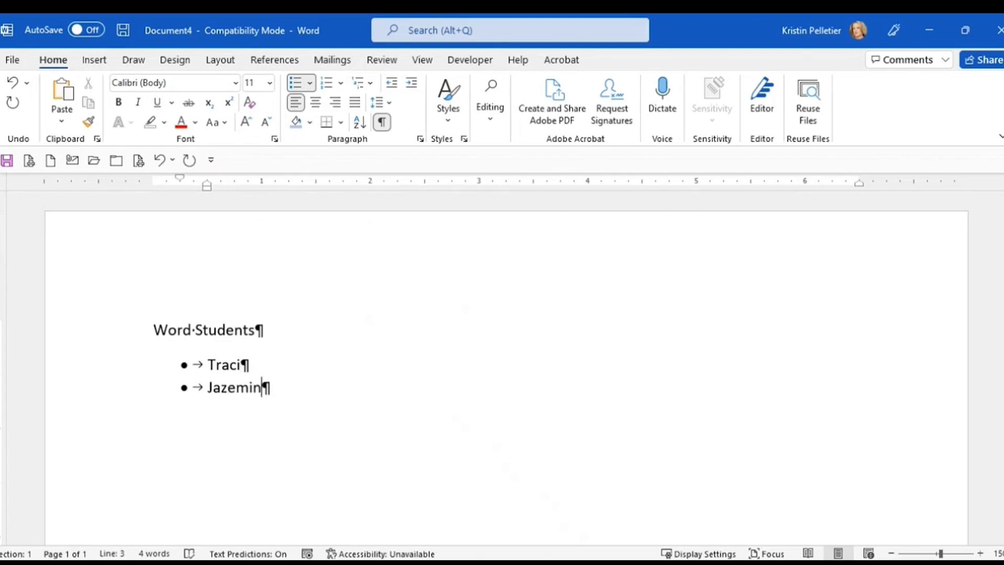
key("Return")
type("Lyn")
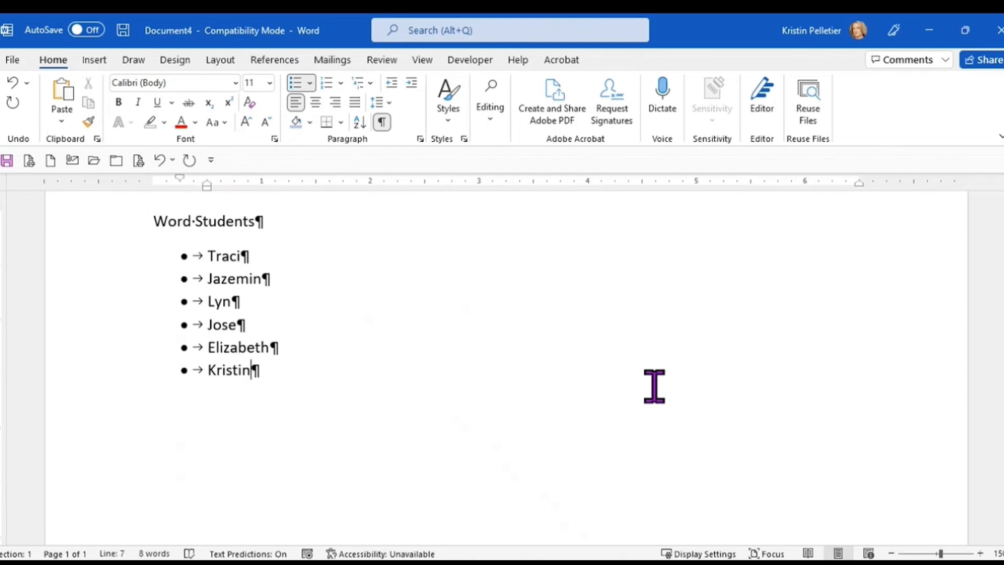
key("Return")
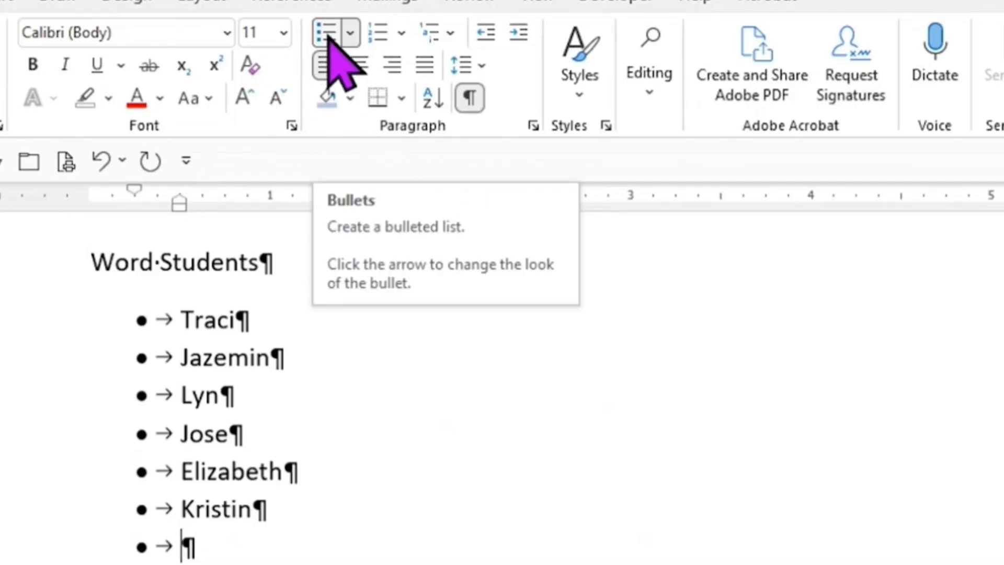
left_click(327, 35)
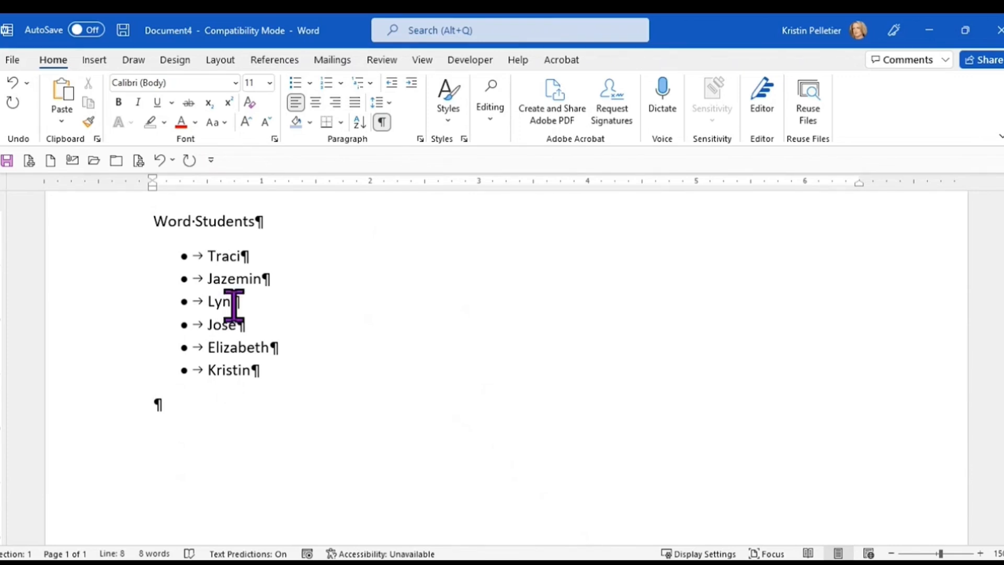
Delete the third bulleted name together with its paragraph mark, and undo the deletion
scroll(381, 316, "up", 4, "ctrl")
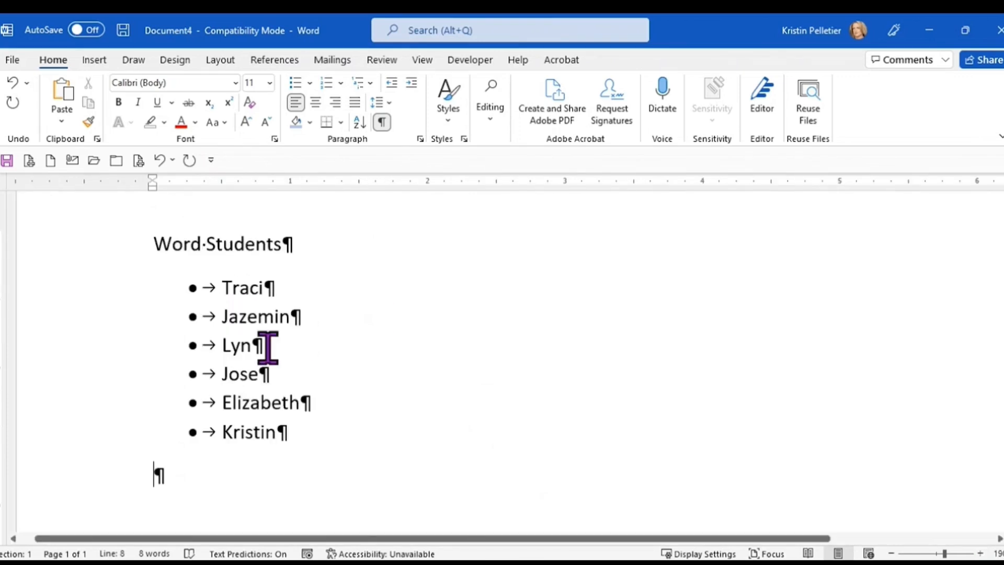
triple_click(240, 347)
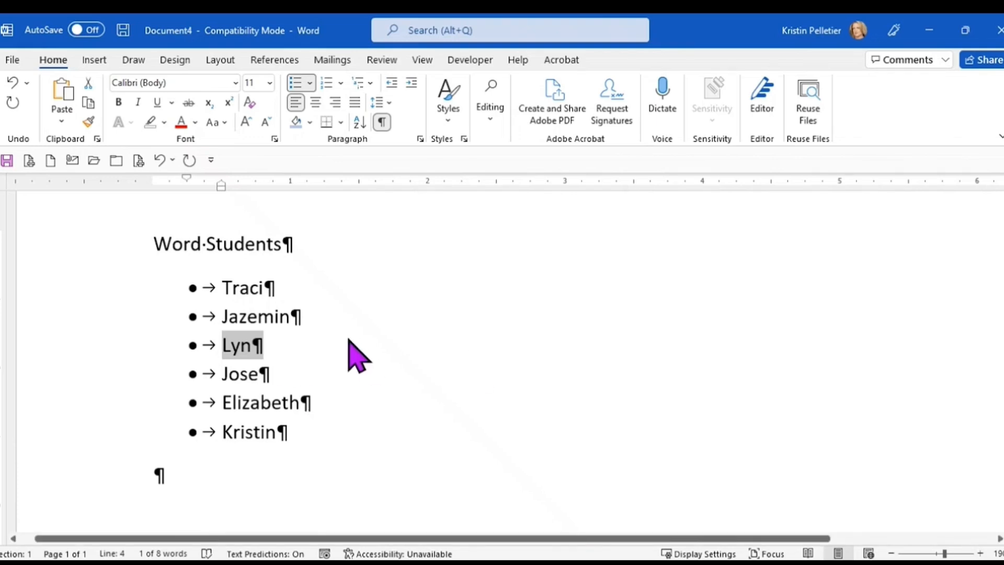
key("Delete")
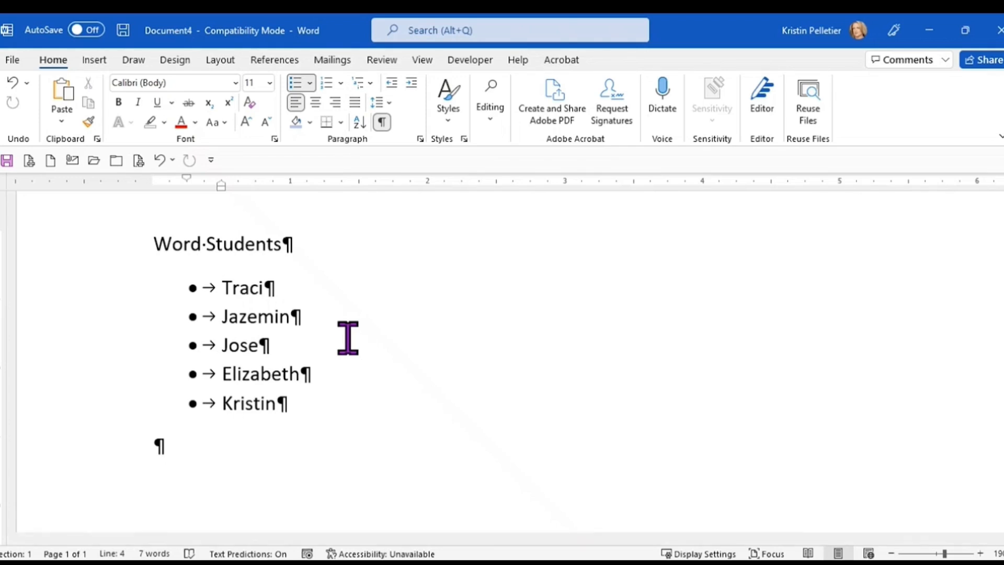
left_click(160, 160)
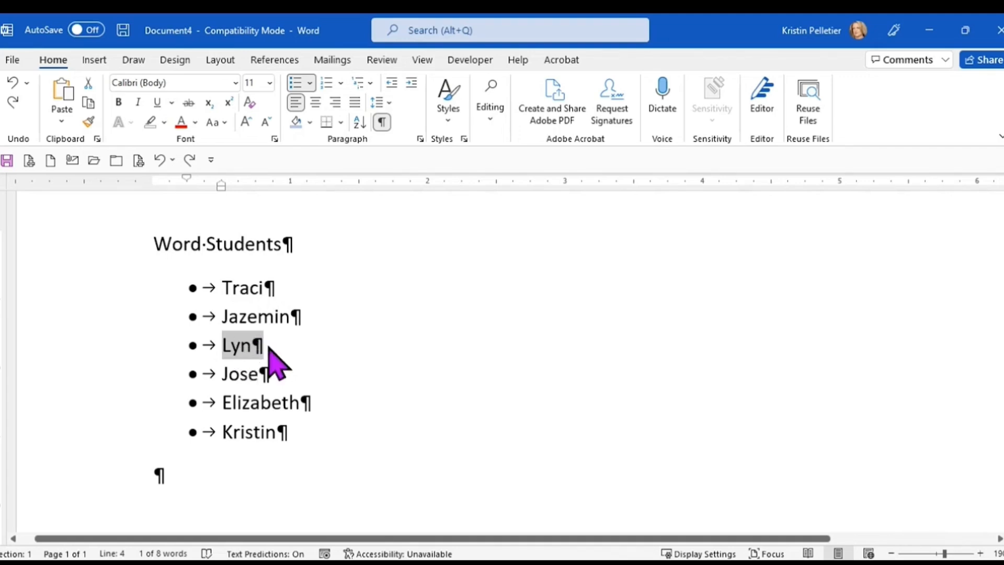
Replace only the text of the third bulleted item with another first name, keeping its paragraph mark and bullet
left_click(238, 346)
left_click_drag(225, 343, 267, 347)
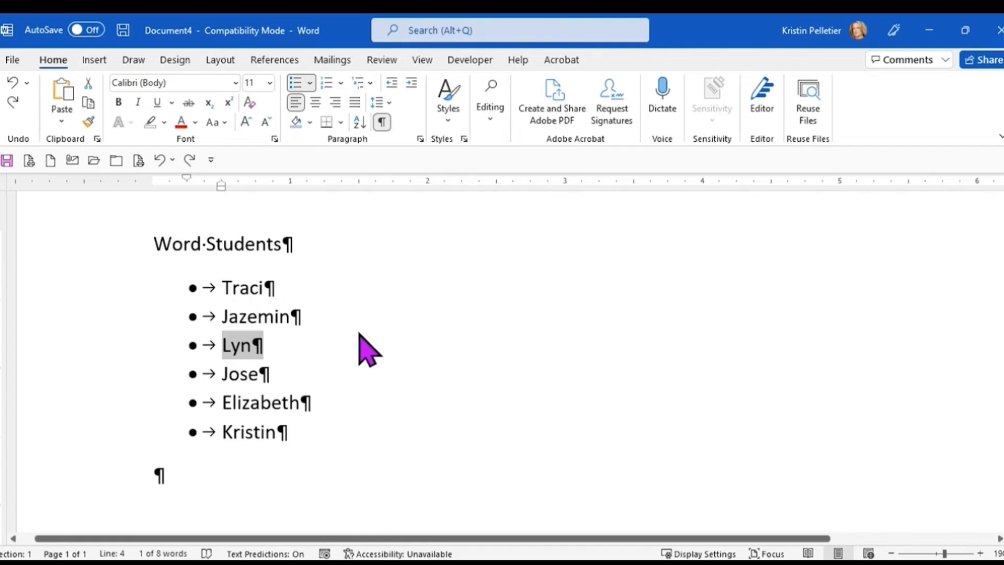
key("shift+Left")
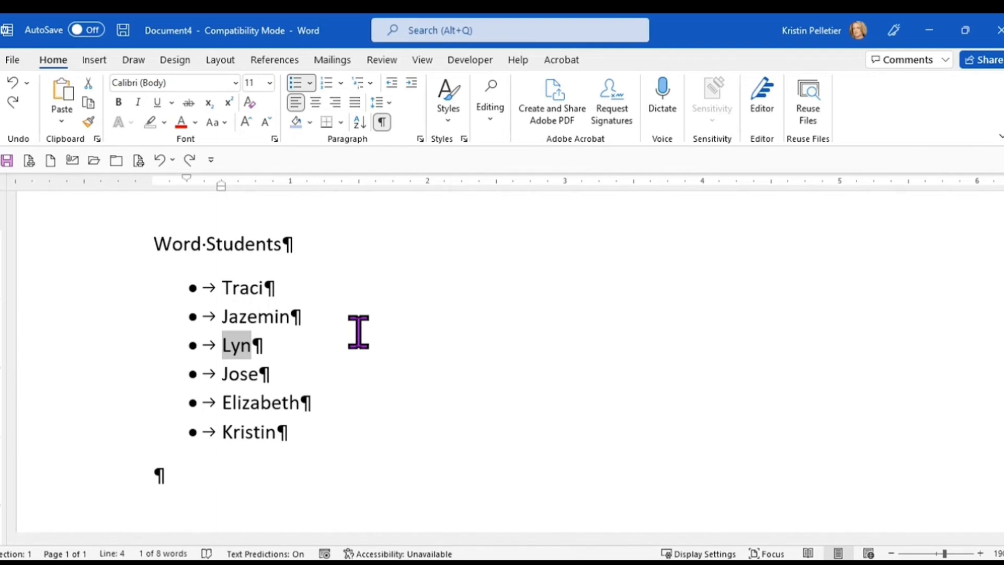
key("shift")
left_click(241, 347)
left_click_drag(222, 346, 253, 349)
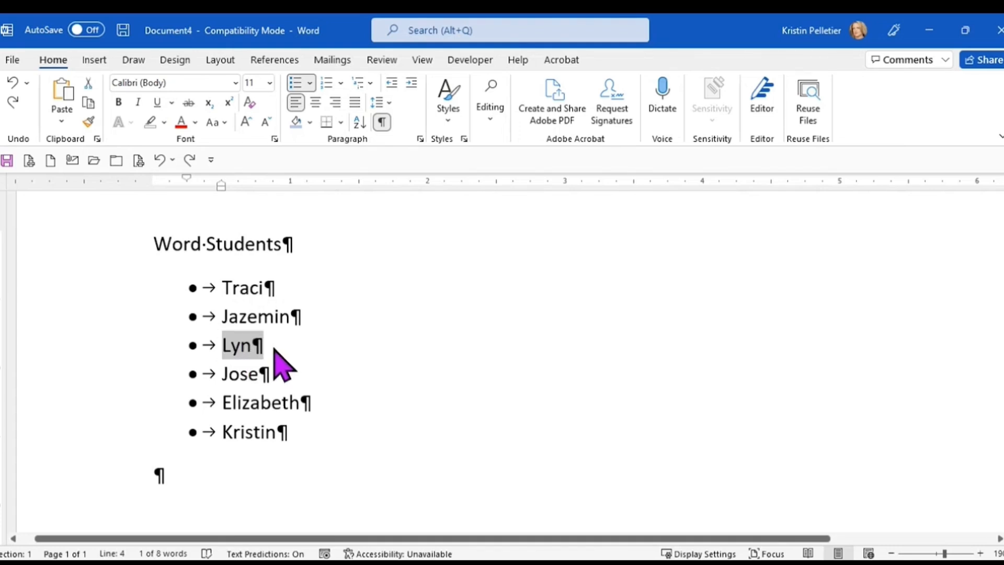
left_click(240, 344)
triple_click(239, 345)
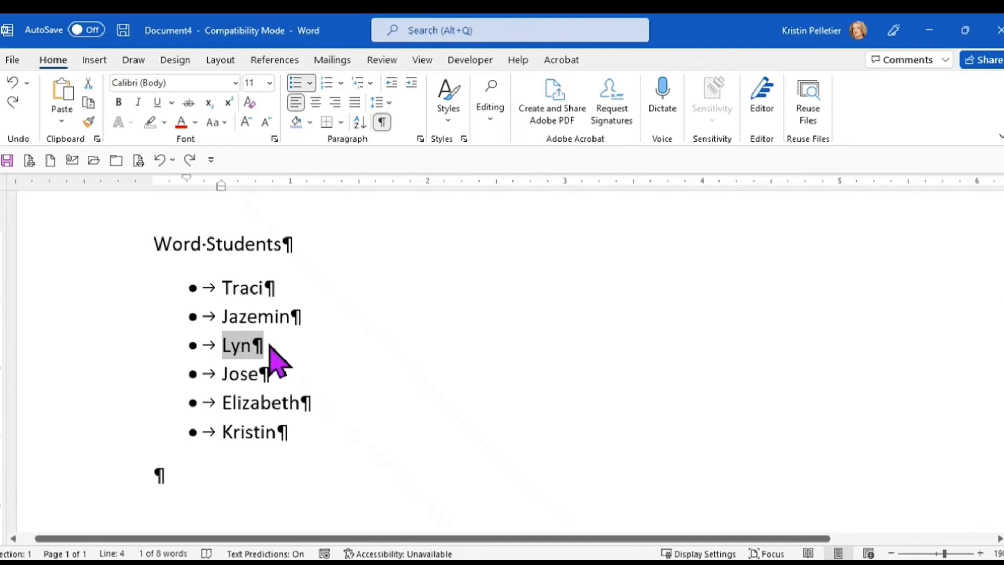
key("shift+Left")
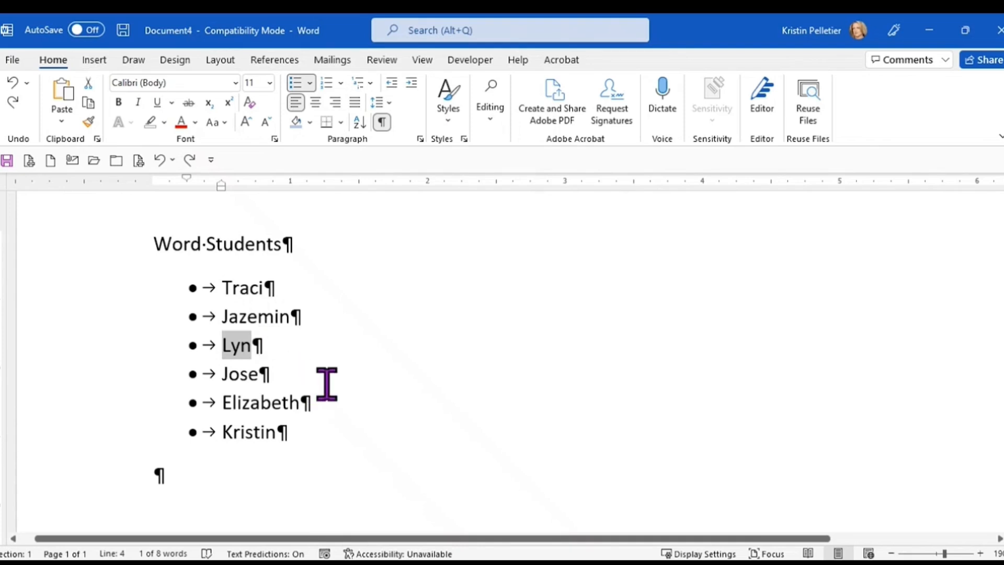
key("Delete")
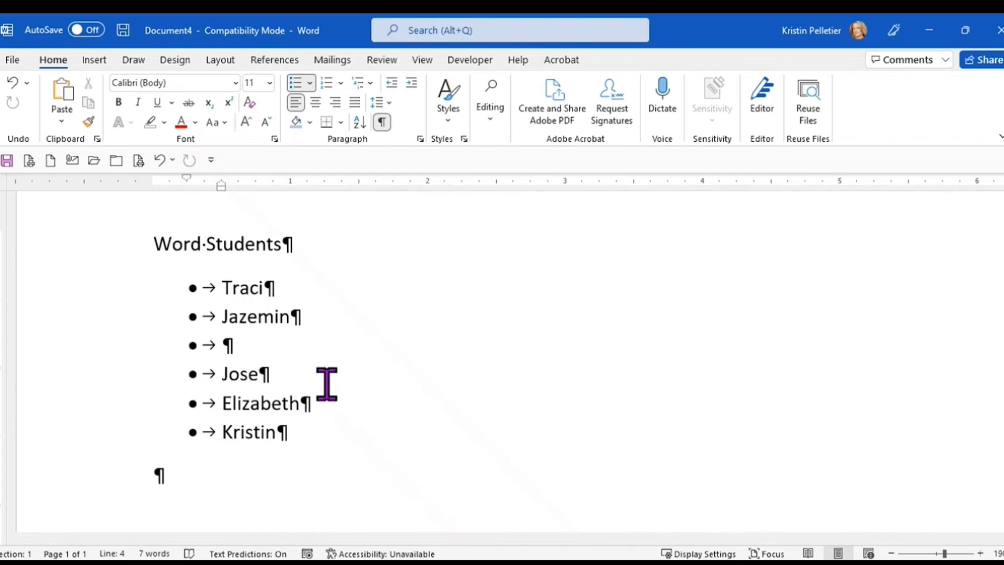
type("Kelley")
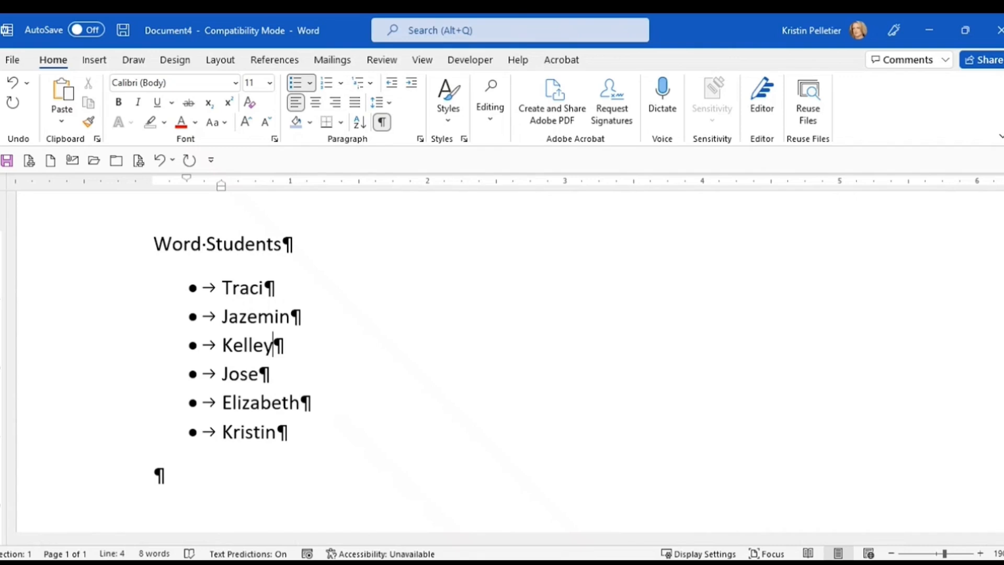
Remove the third bulleted item including its paragraph mark, and insert a new bulleted first name after the second item
triple_click(246, 347)
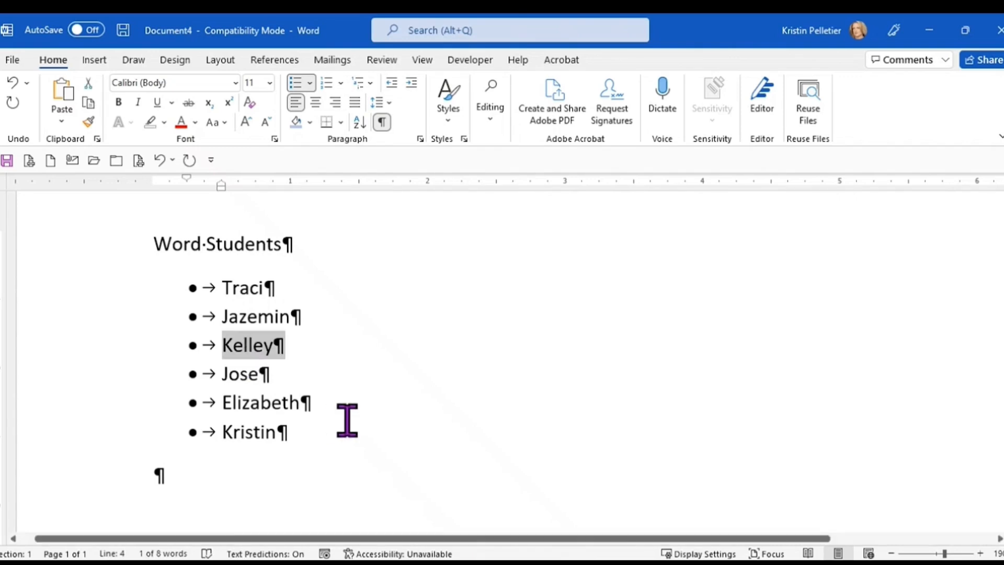
key("Delete")
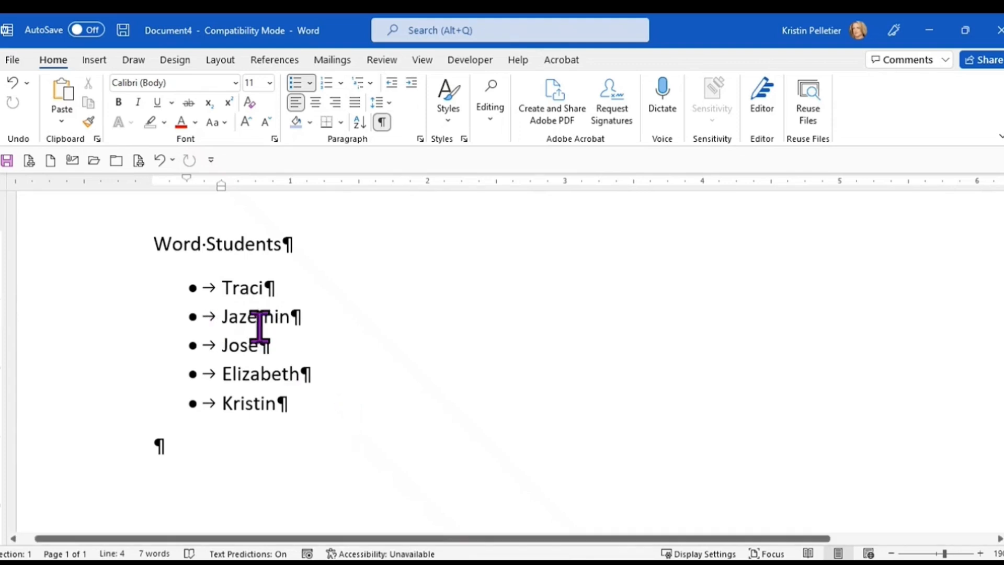
left_click(294, 316)
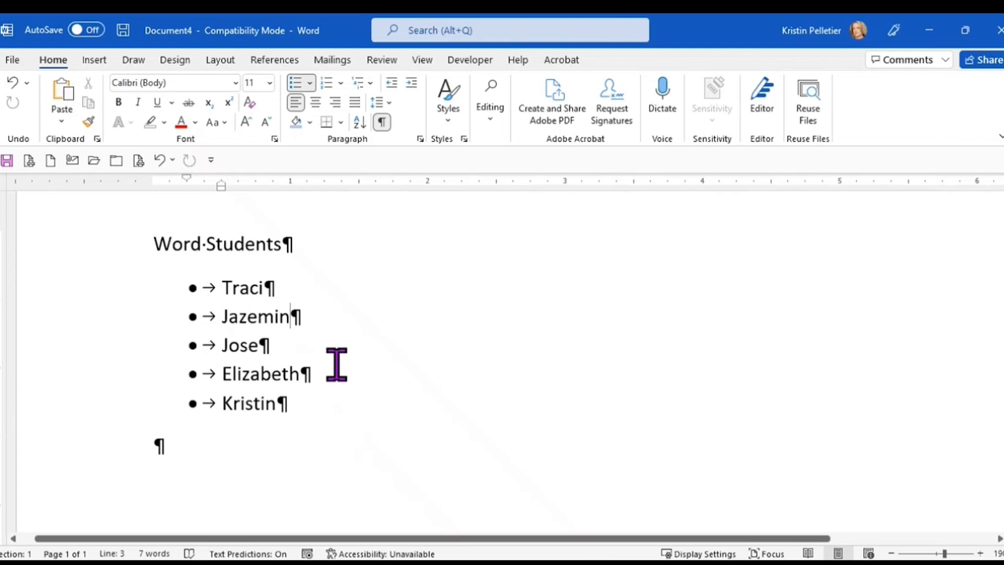
key("Return")
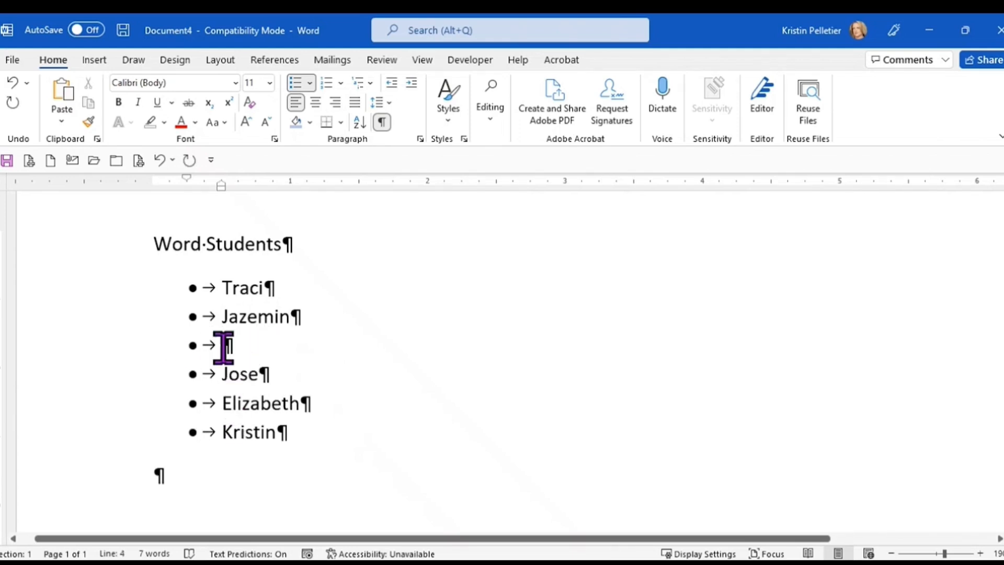
type("Lyn")
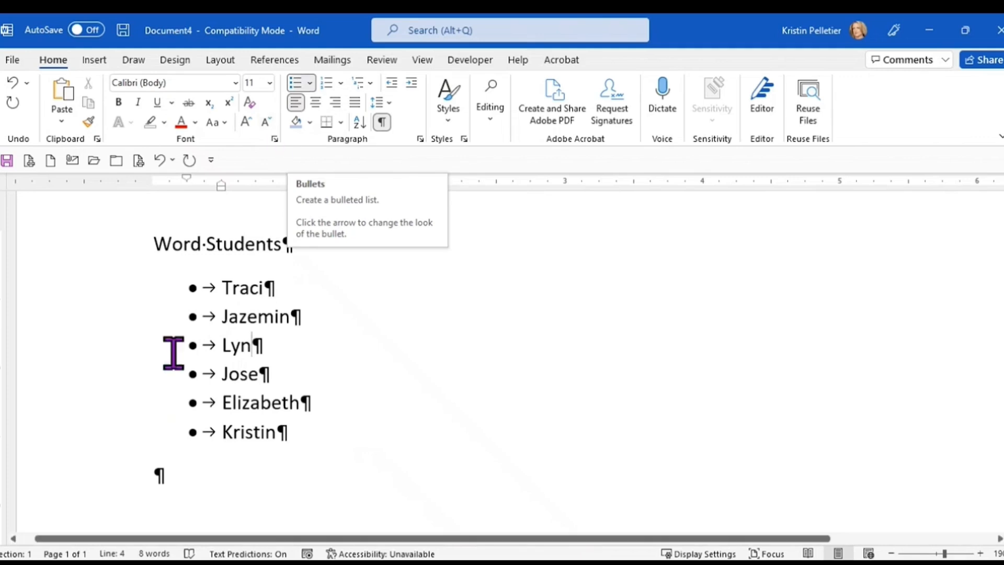
Add the heading "Excel Students" on the empty line below the bulleted list, followed by a new line
left_click(158, 473)
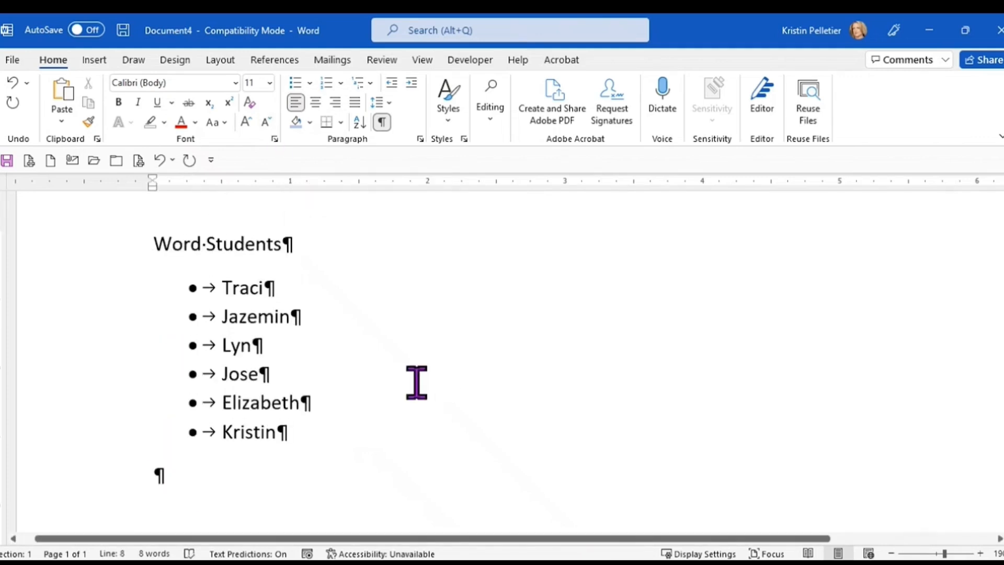
type("Excel Students")
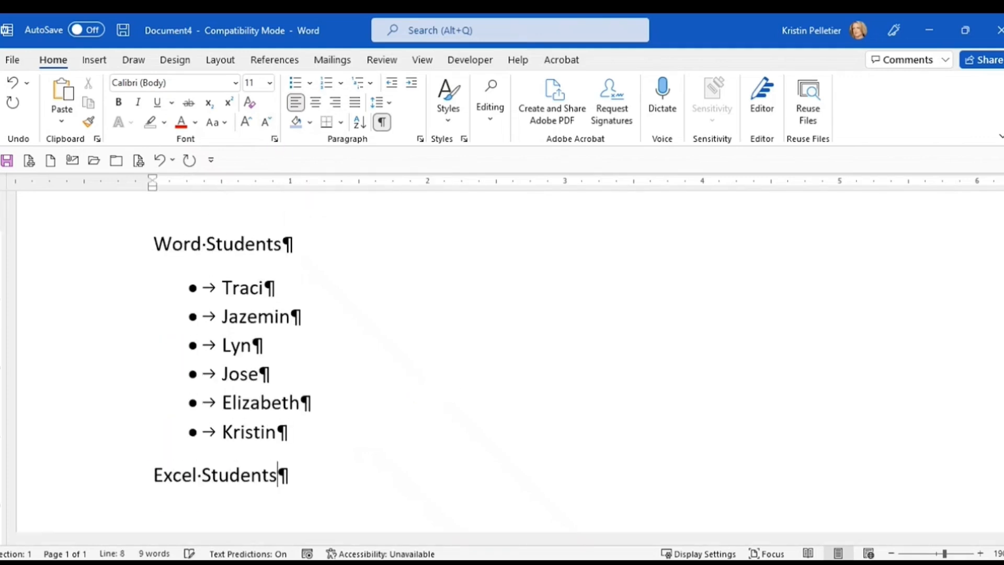
key("Return")
Create a numbered list in the 1., 2., 3. format under Excel Students with the same six first names
scroll(523, 344, "down", 2)
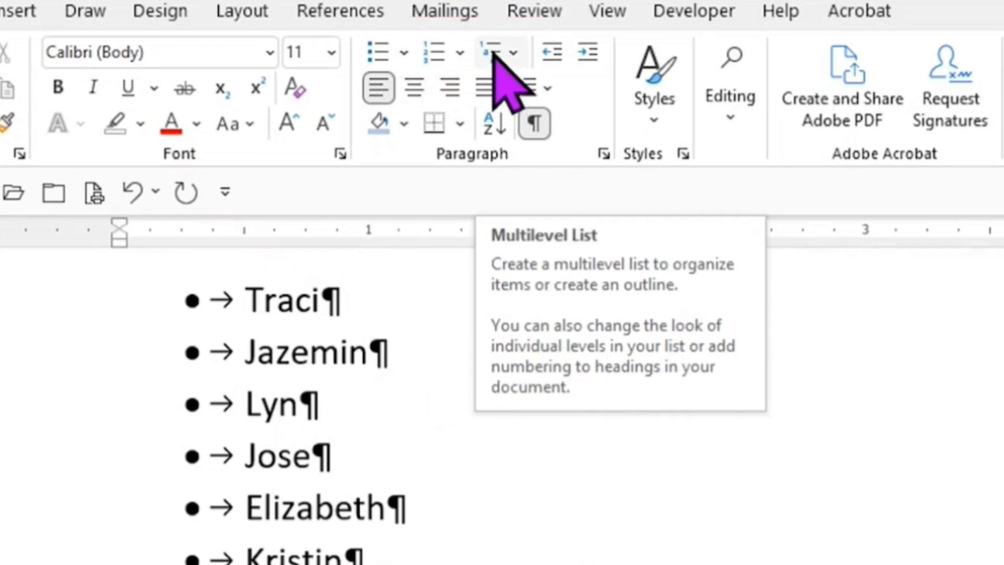
left_click(460, 54)
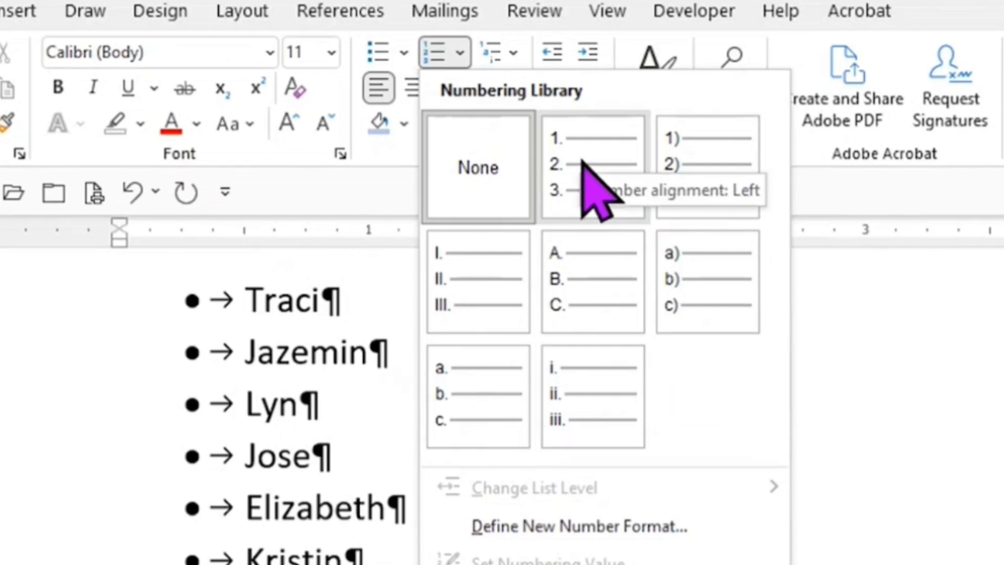
left_click(583, 163)
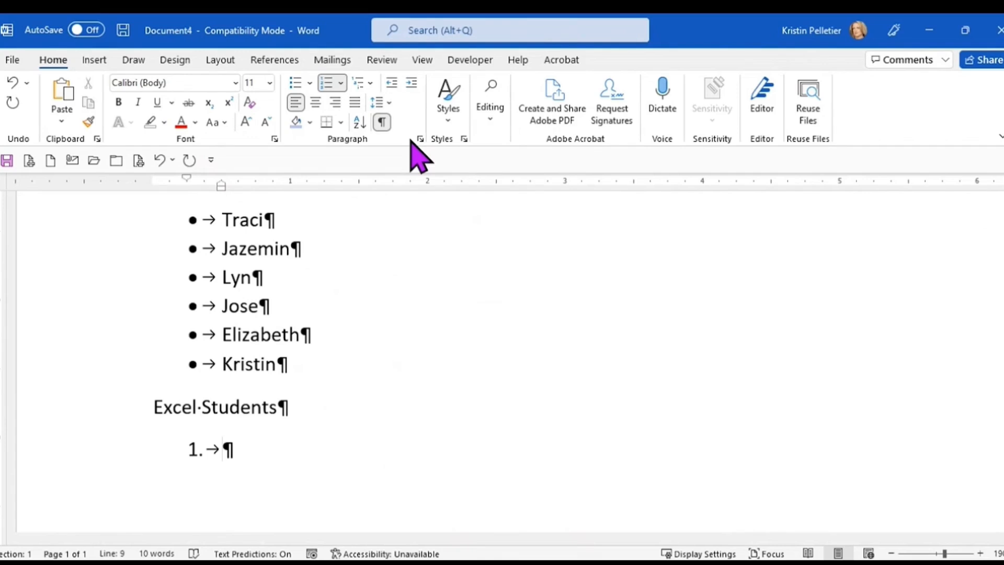
type("Traci")
key("Return")
type("Jazemin")
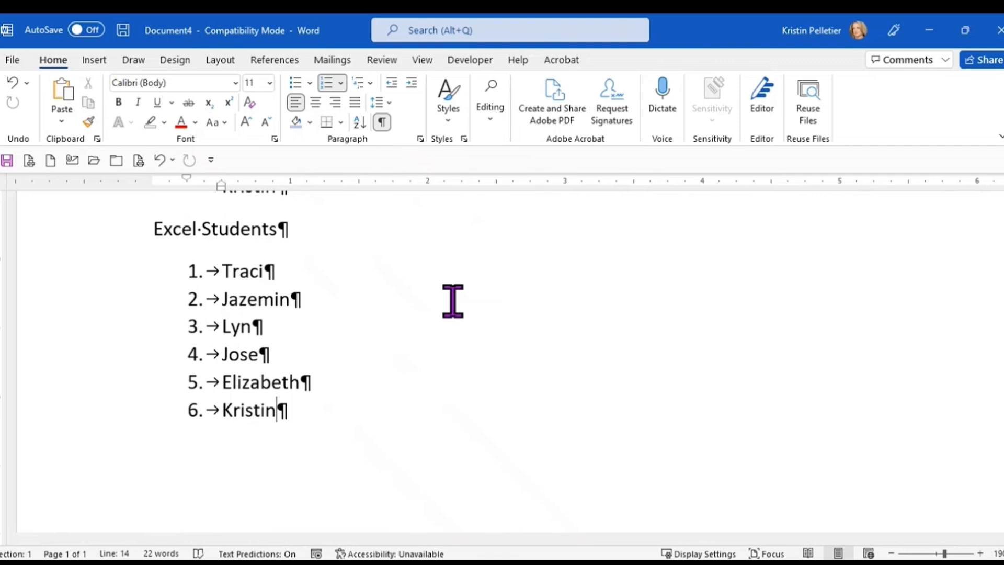
Delete the third numbered item under Excel Students with its paragraph mark, and undo the deletion
triple_click(247, 328)
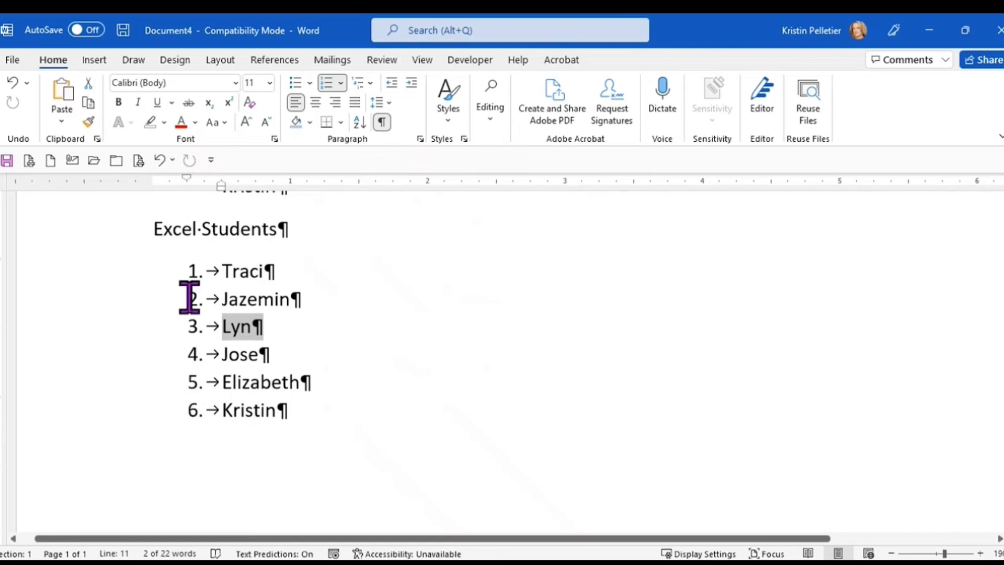
key("Delete")
scroll(444, 366, "up", 2)
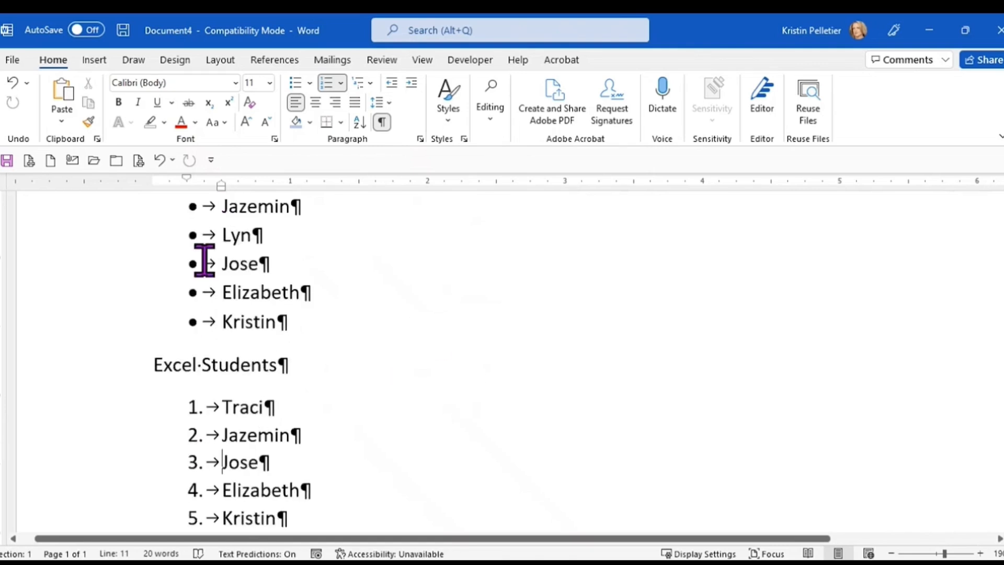
scroll(473, 391, "down", 2)
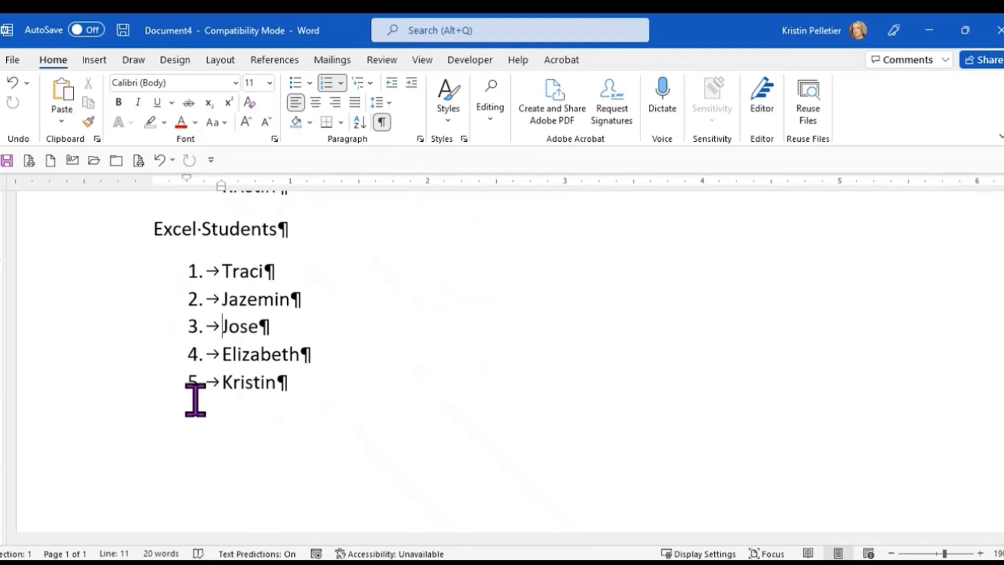
left_click(160, 160)
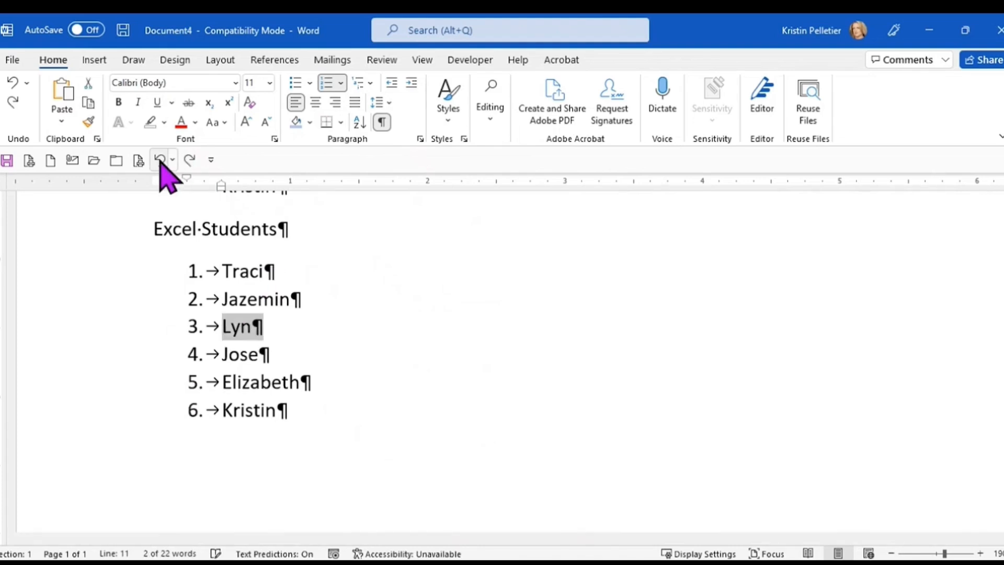
Add a line after the sixth numbered item and turn off its numbering to end the list
left_click(343, 426)
key("Return")
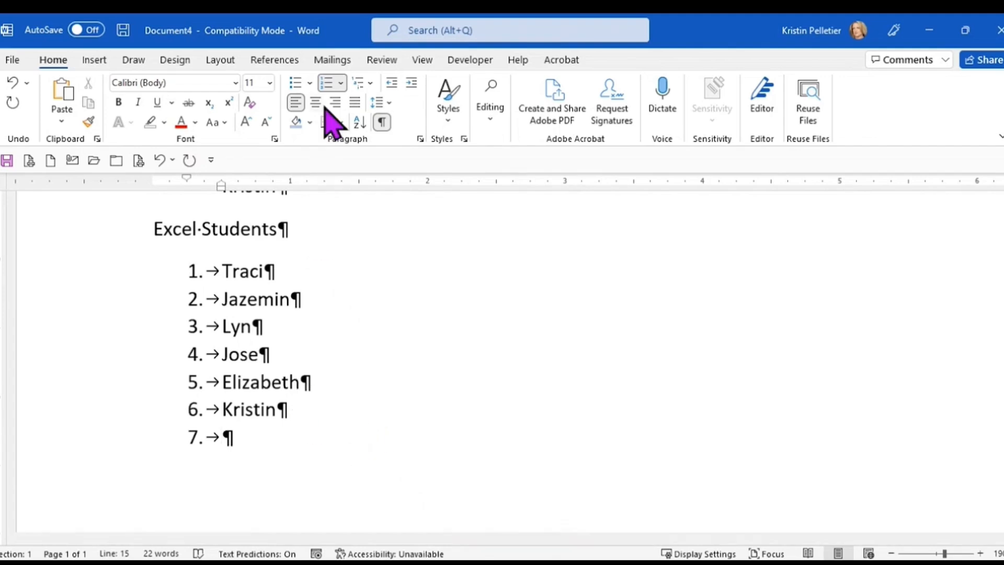
left_click(326, 83)
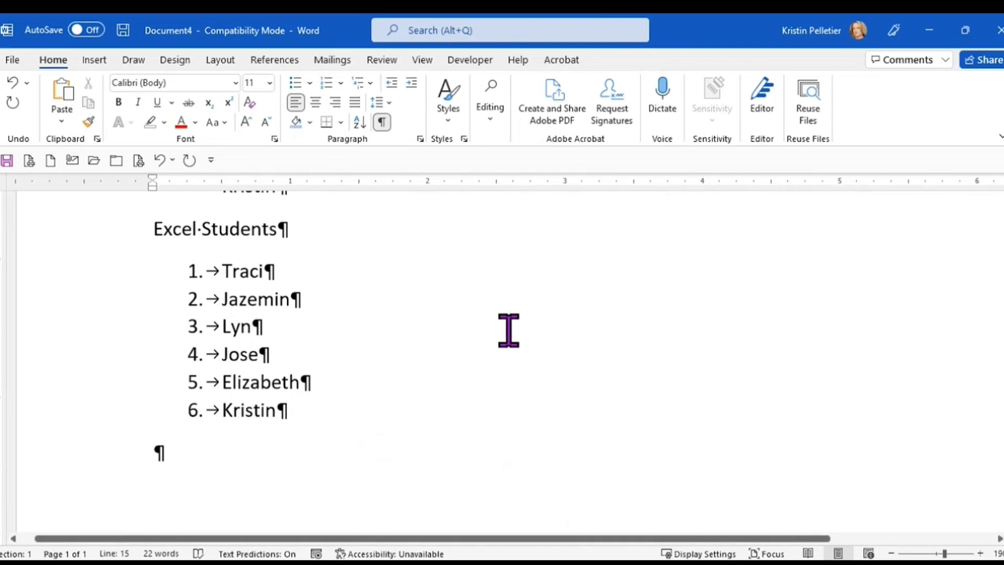
Add the heading "Google Students" below the Excel Students list and start a new numbered list under it
type("Google Students")
key("Return")
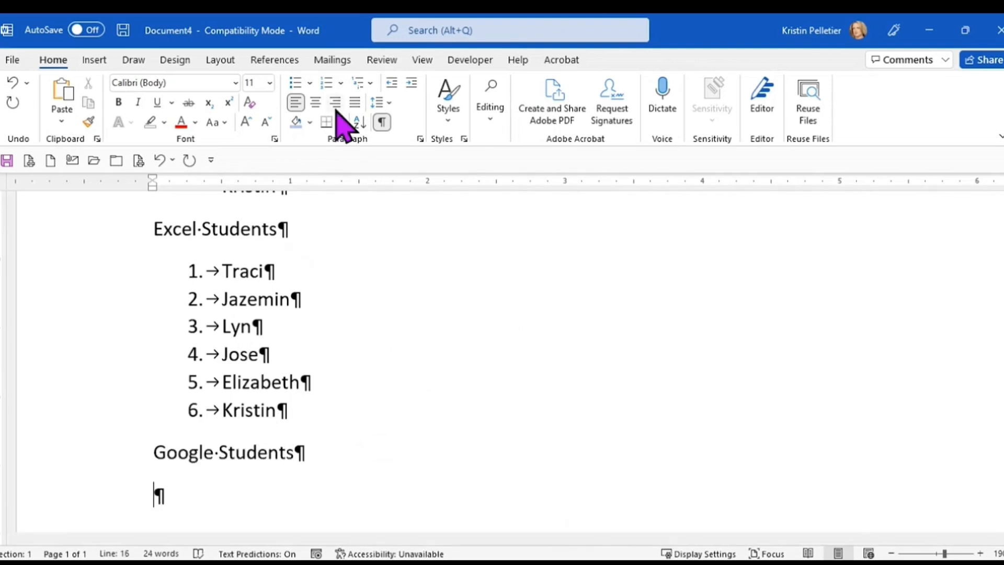
scroll(336, 110, "down", 1)
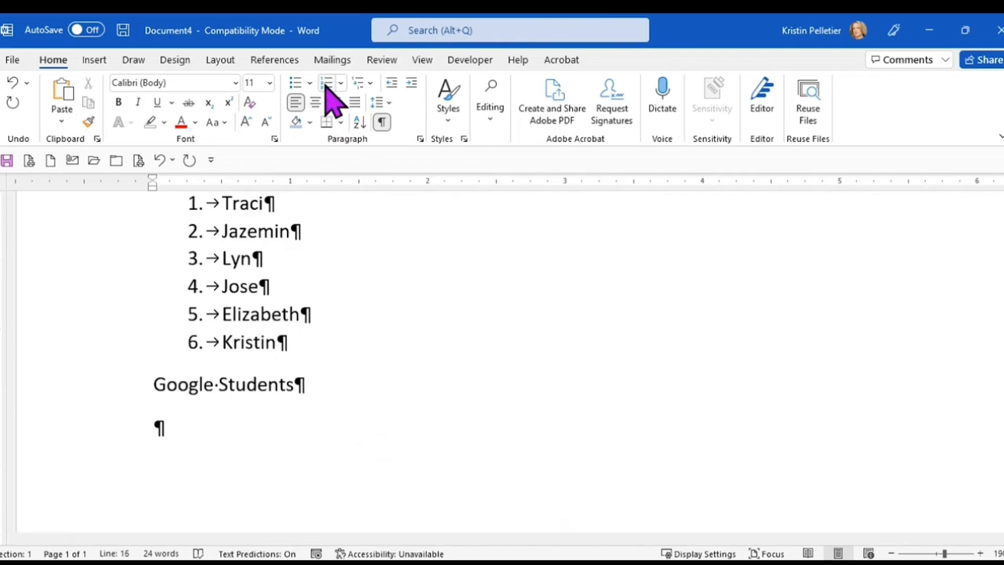
left_click(325, 85)
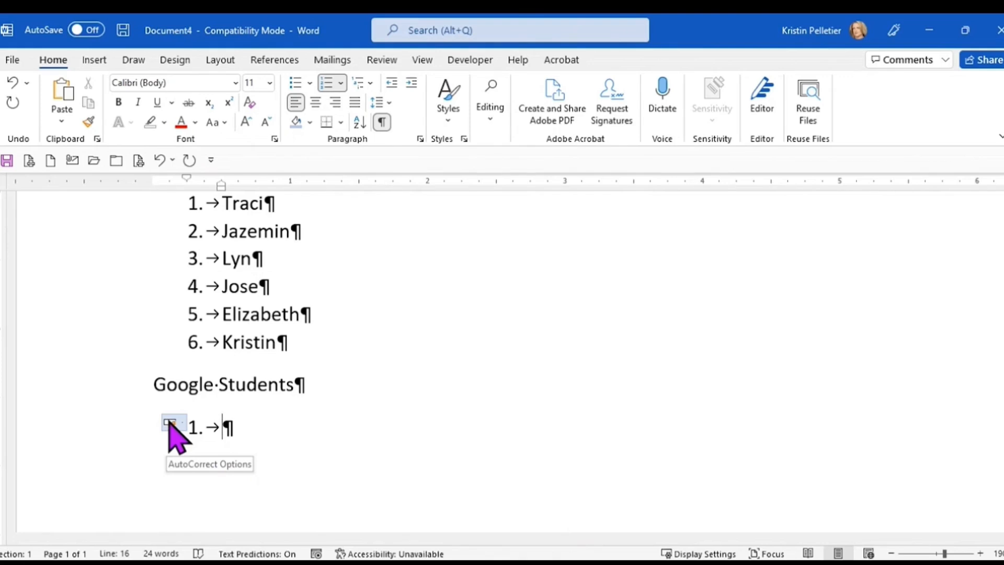
Make the Google Students list continue the numbering of the previous list, and restart it at 1
left_click(170, 423)
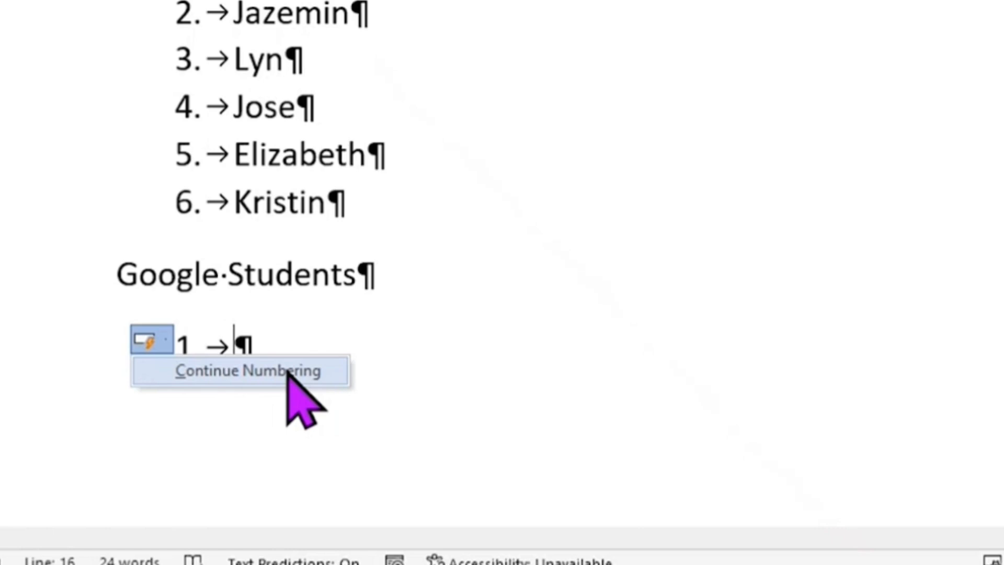
left_click(260, 372)
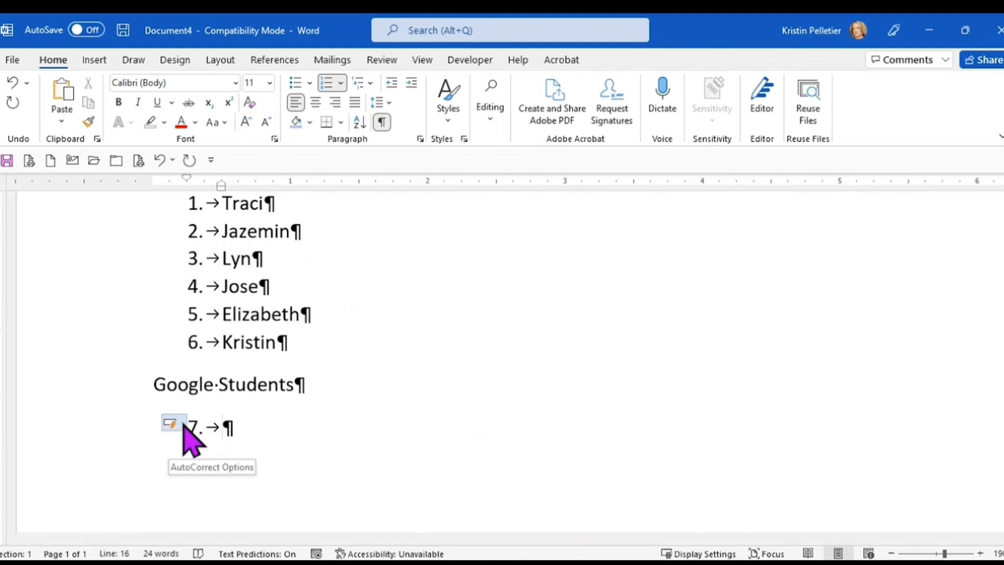
left_click(182, 423)
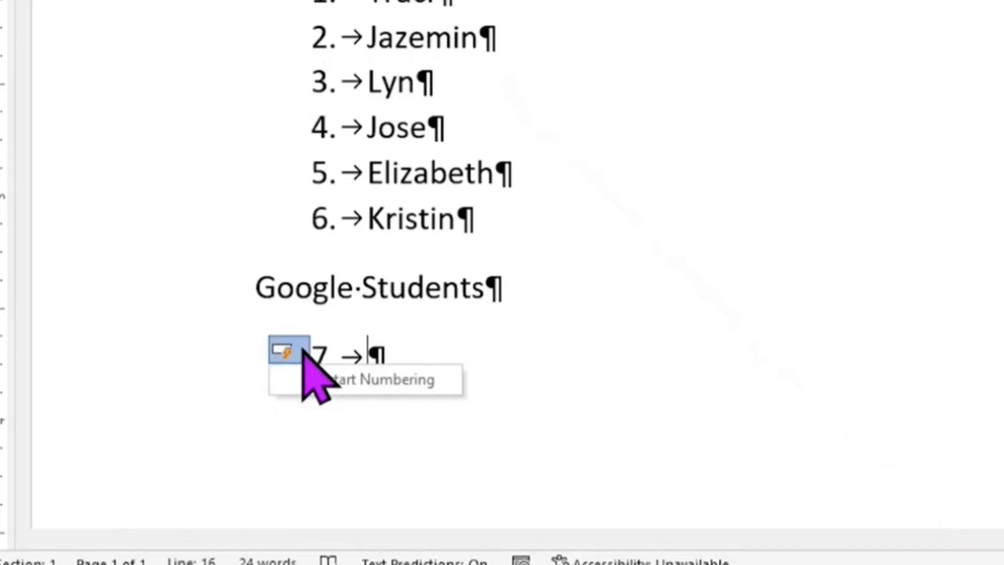
left_click(345, 379)
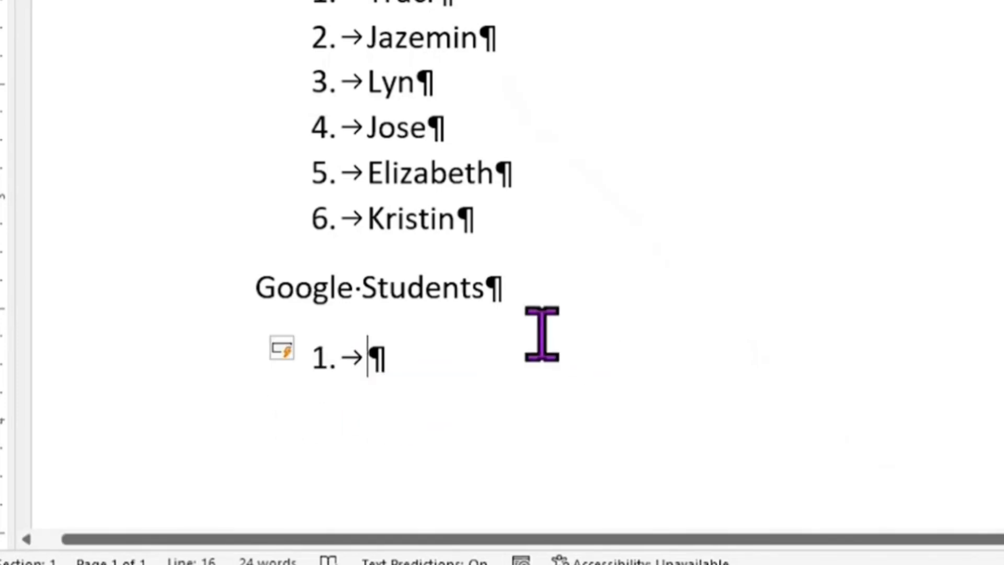
End the numbered list under Google Students, leaving an empty line, and insert a page break below
scroll(544, 345, "down", 1)
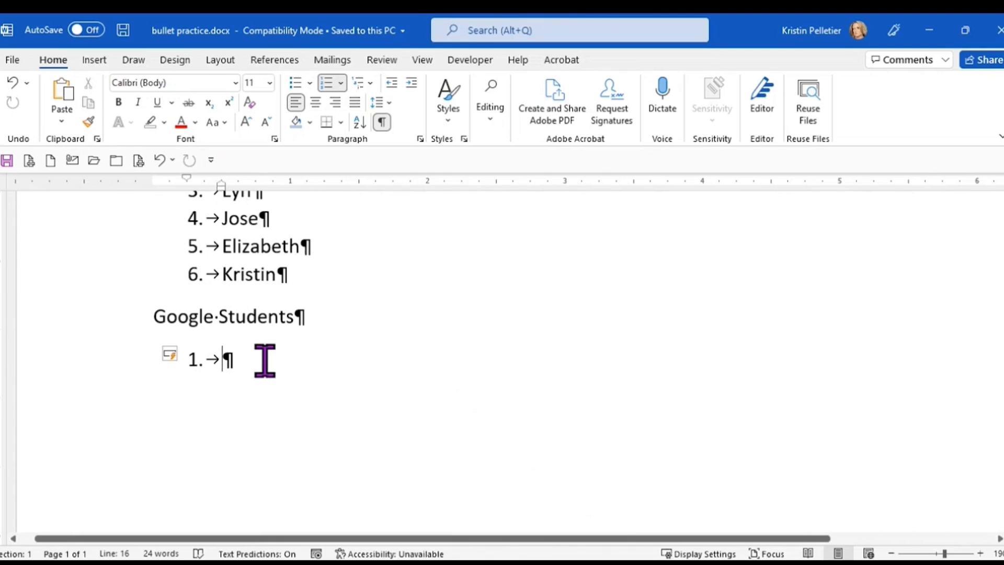
key("Return")
key("Return")
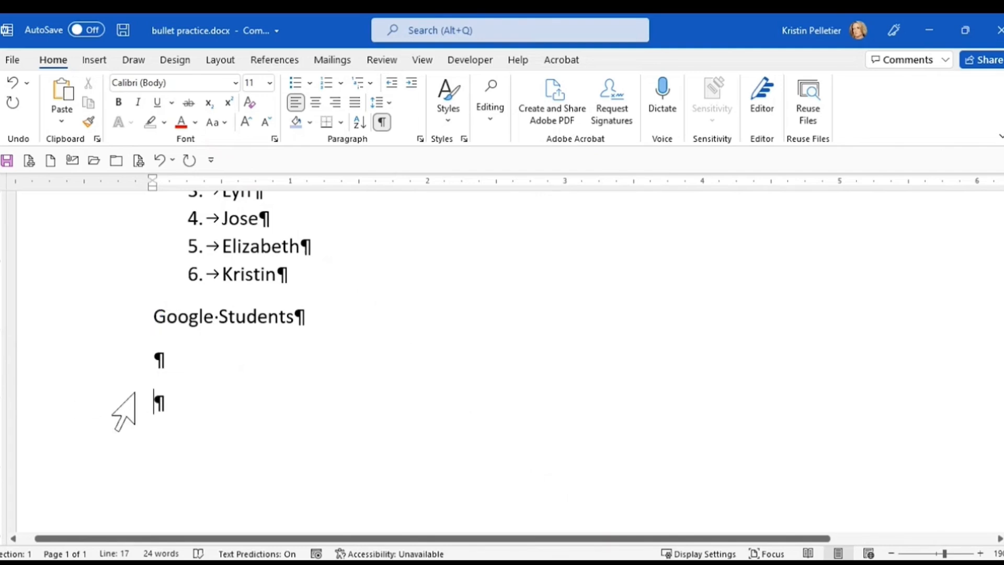
left_click(223, 61)
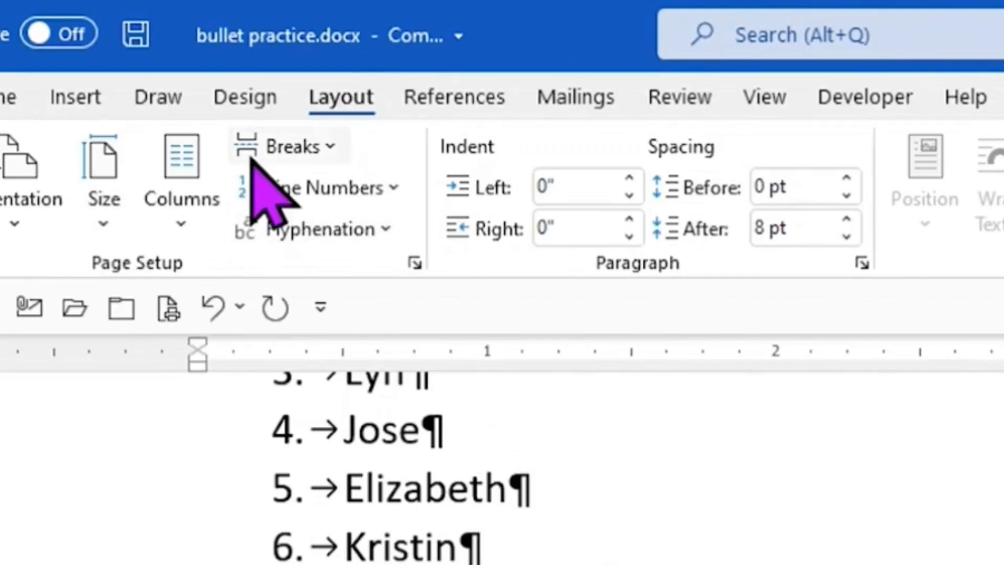
left_click(327, 149)
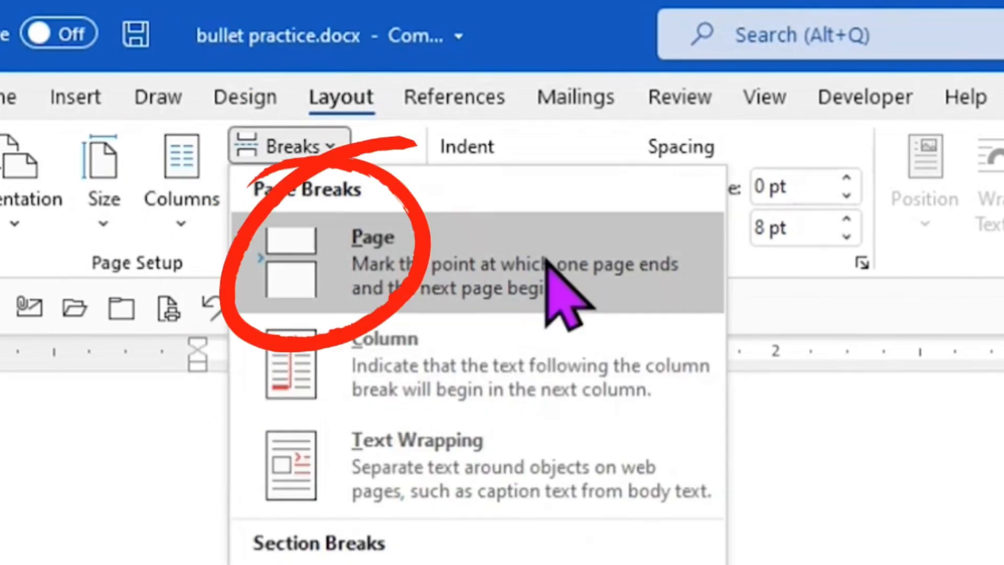
left_click(342, 256)
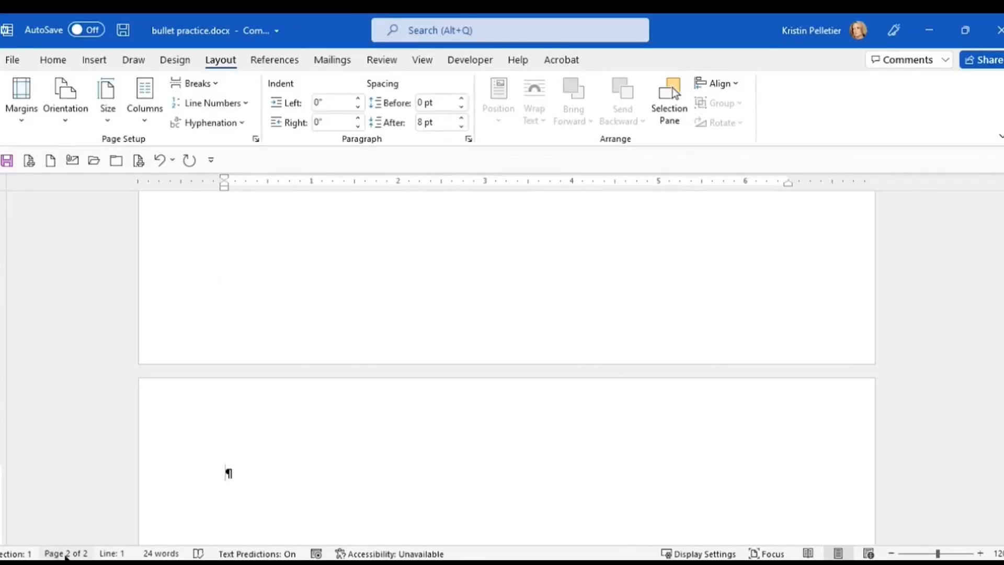
Start a numbered list in the I., II., III. format on page 2 with "Policies" as the first item, followed by an empty item
scroll(258, 410, "down", 2)
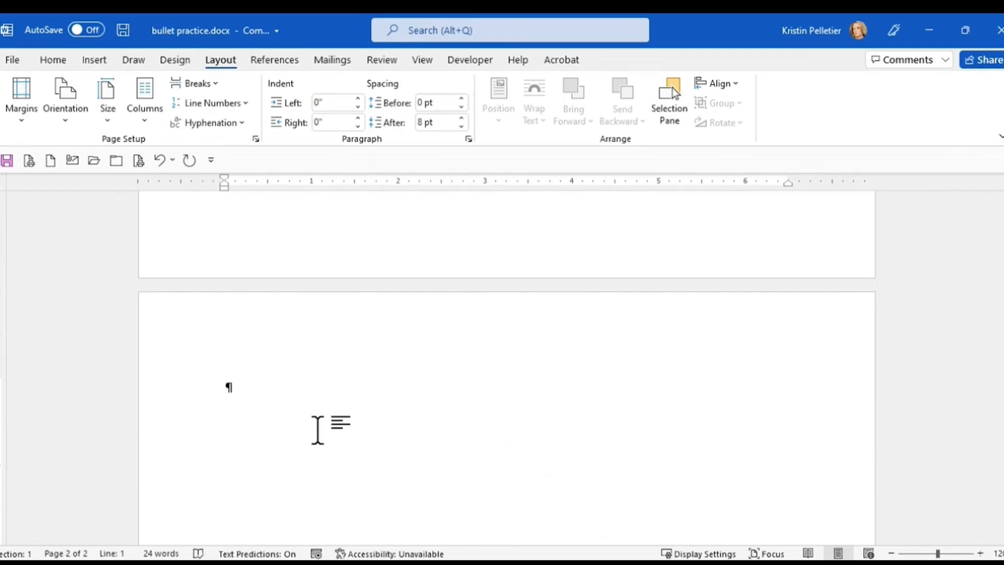
left_click(281, 359)
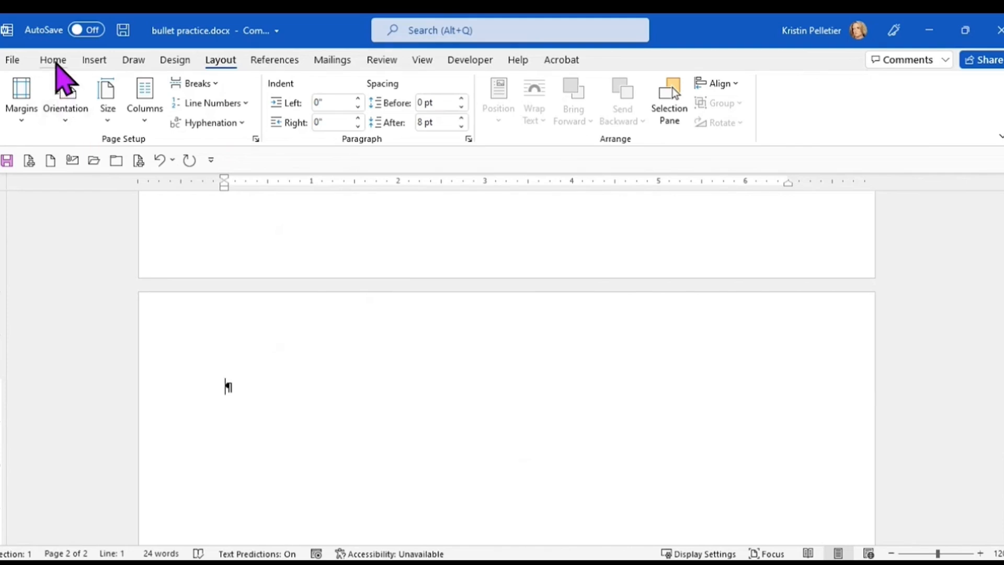
left_click(54, 62)
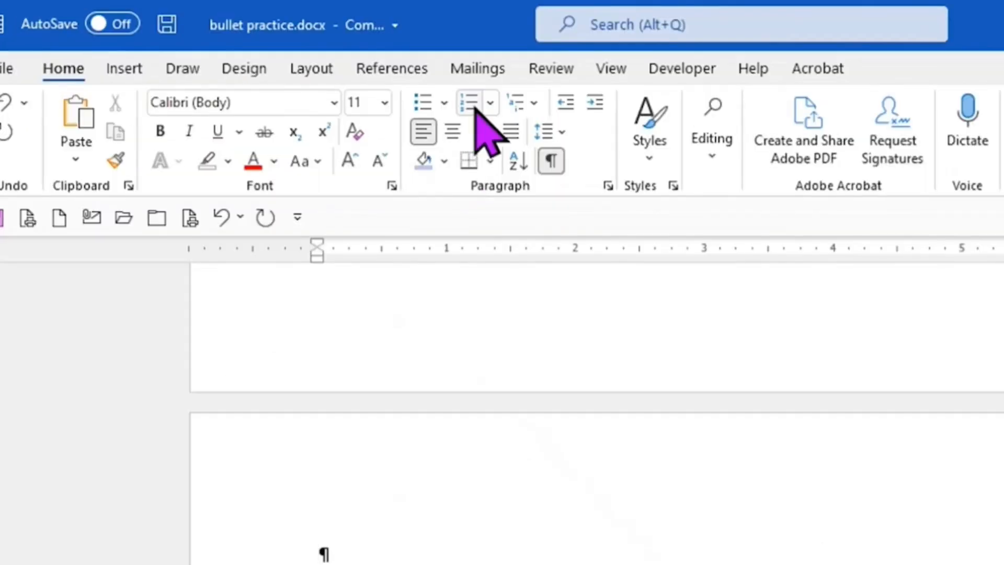
left_click(515, 103)
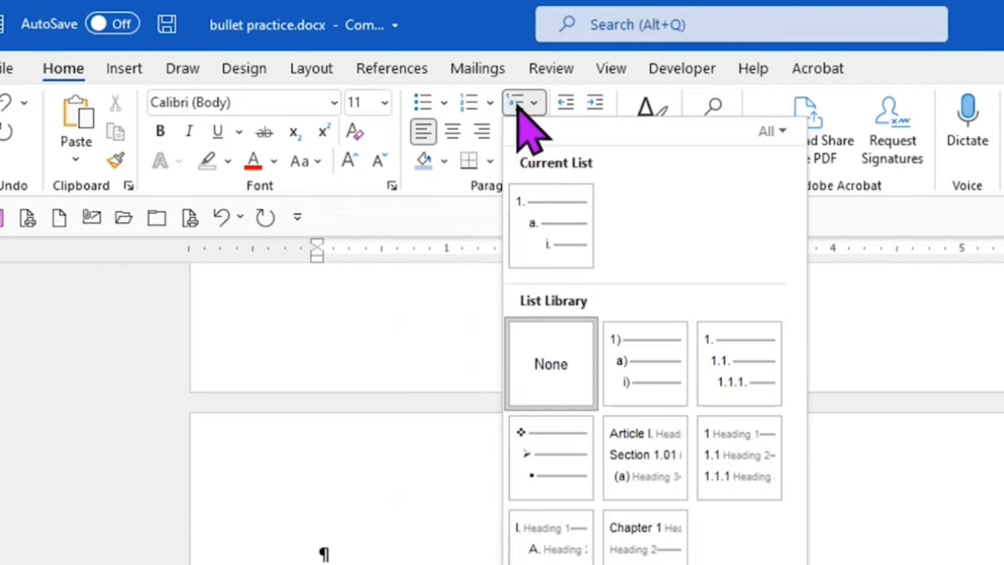
left_click(491, 103)
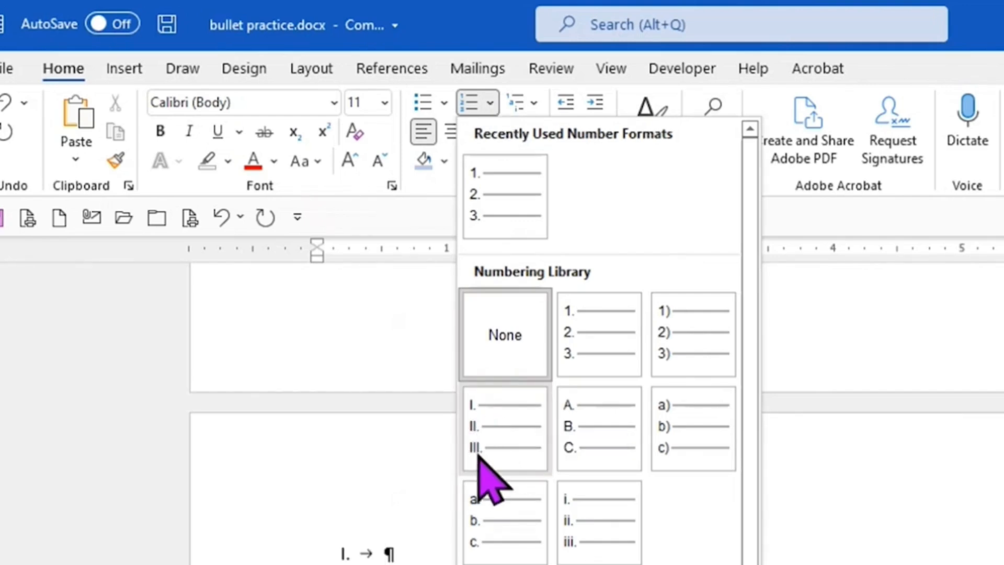
left_click(505, 433)
type("Poiicies")
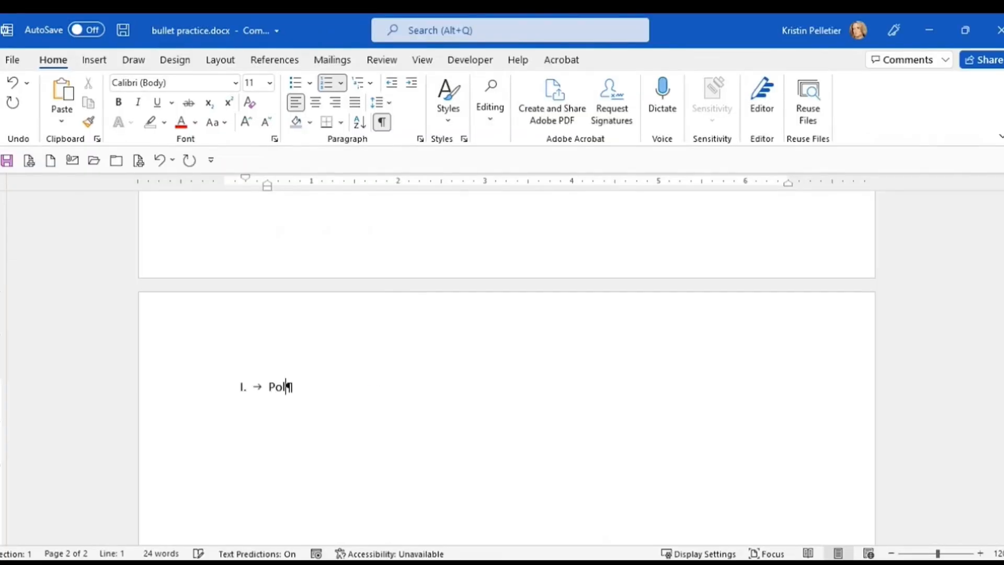
key("Return")
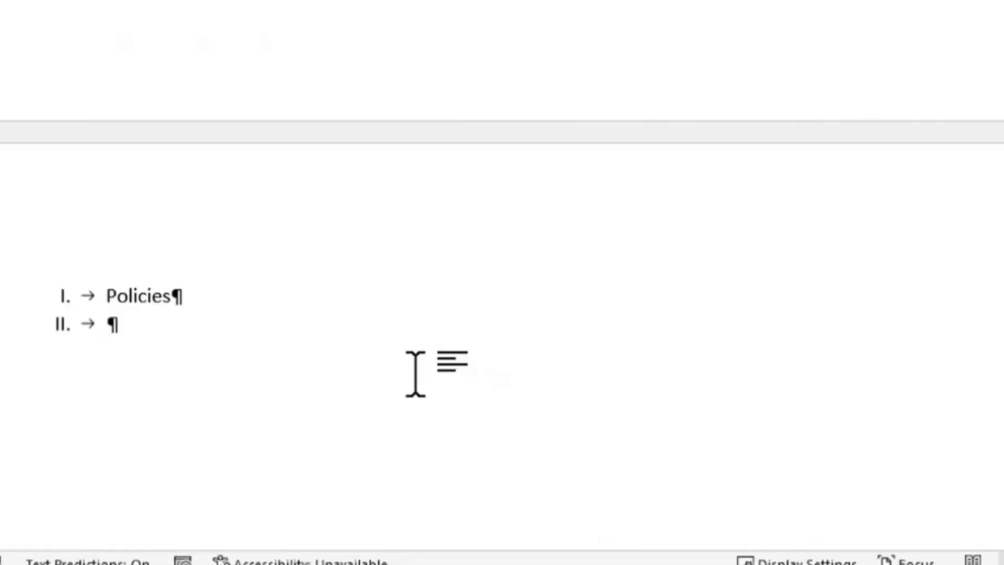
Demote the empty item below Policies level by level to the ninth list level
key("Tab")
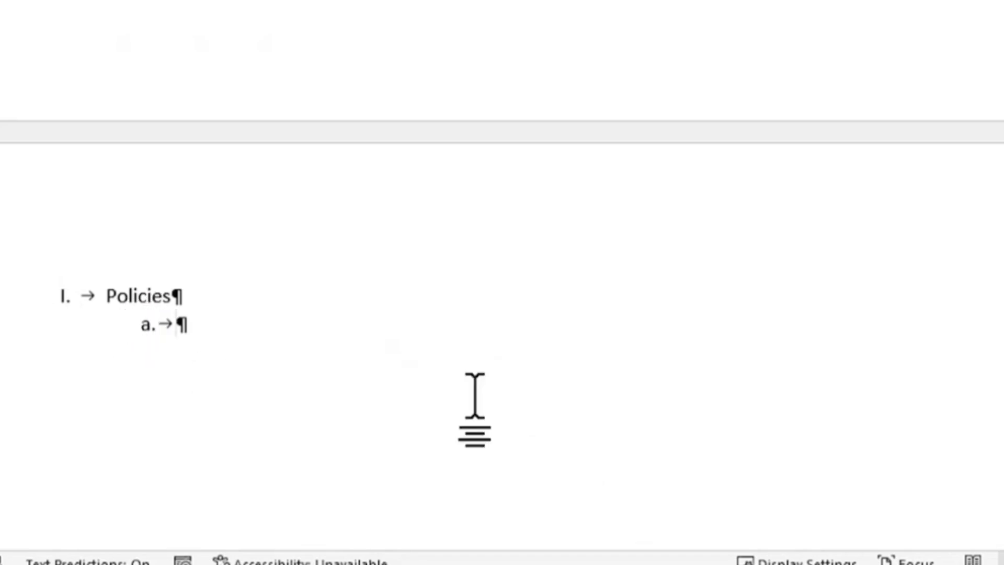
key("Tab")
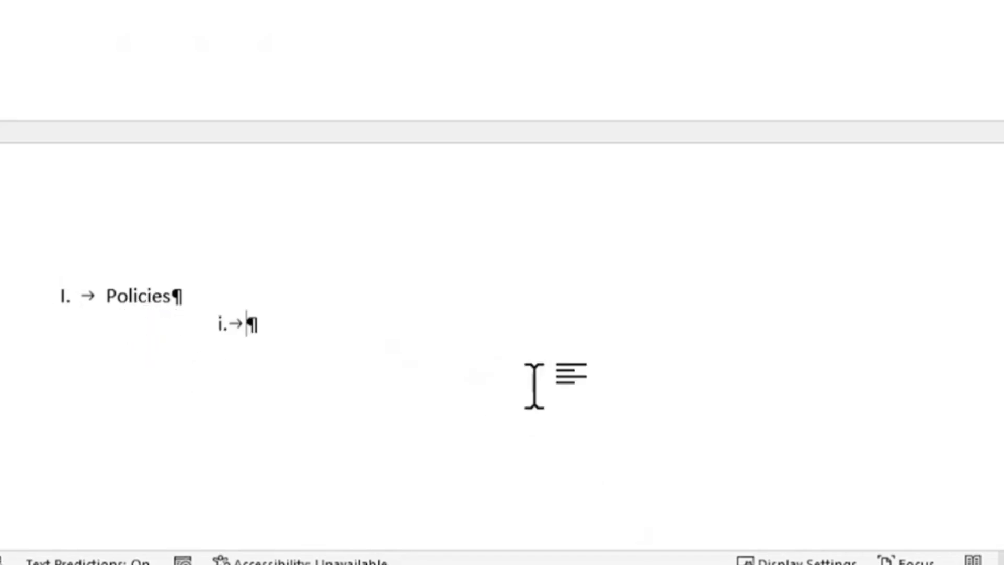
key("Tab")
key("Tab")
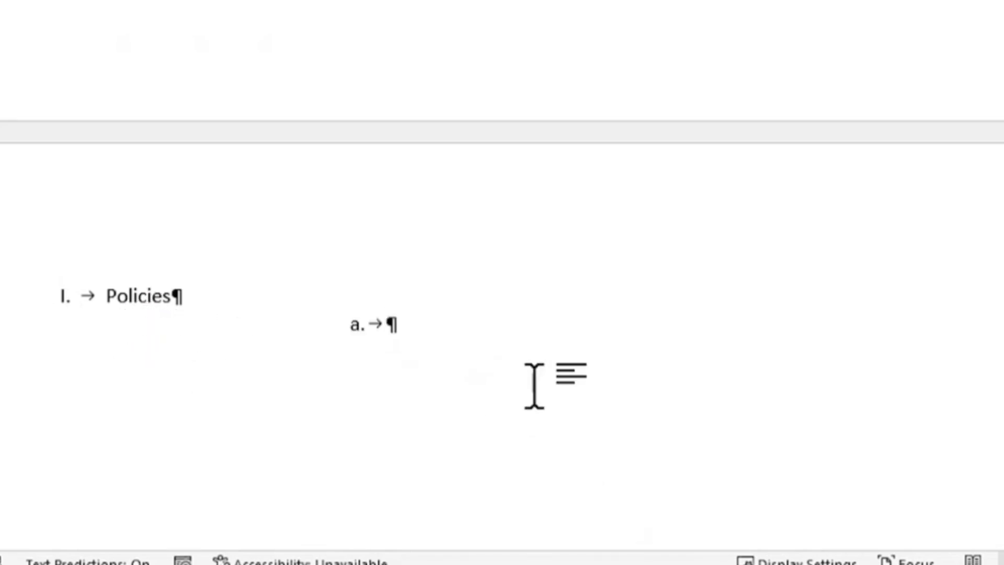
key("Tab")
key("Tab")
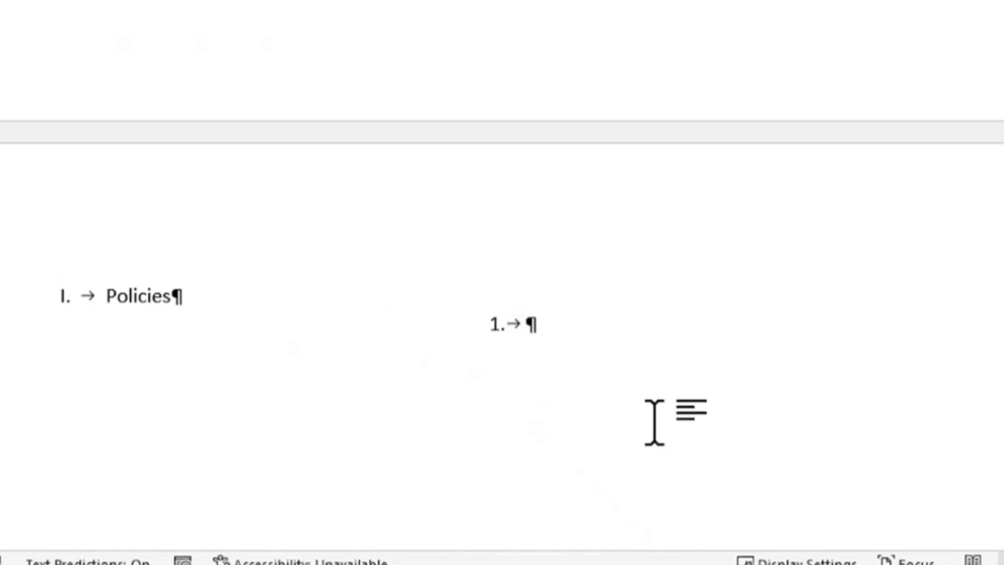
key("Tab")
key("Tab")
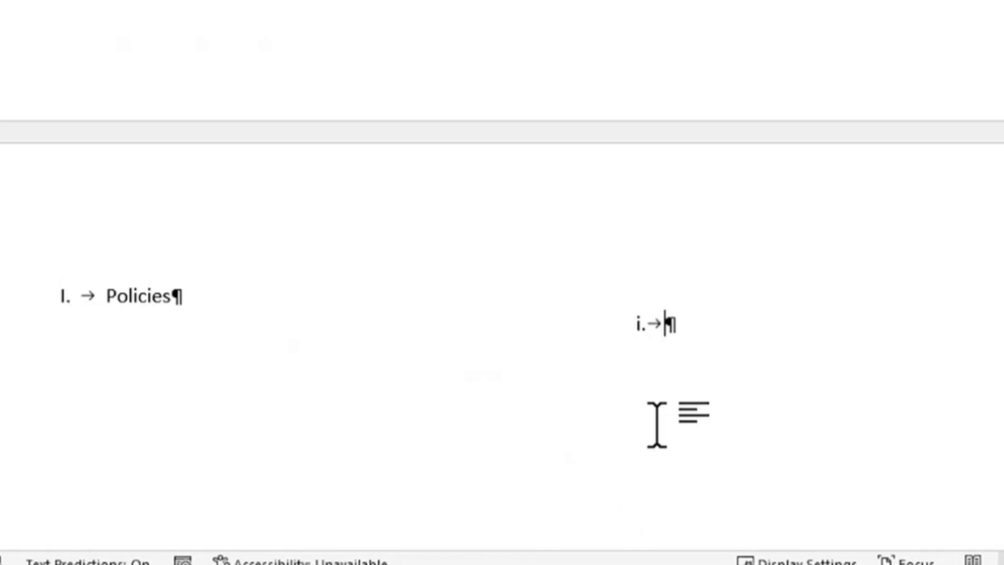
Promote the empty item below Policies level by level back to the first list level
key("shift+Tab")
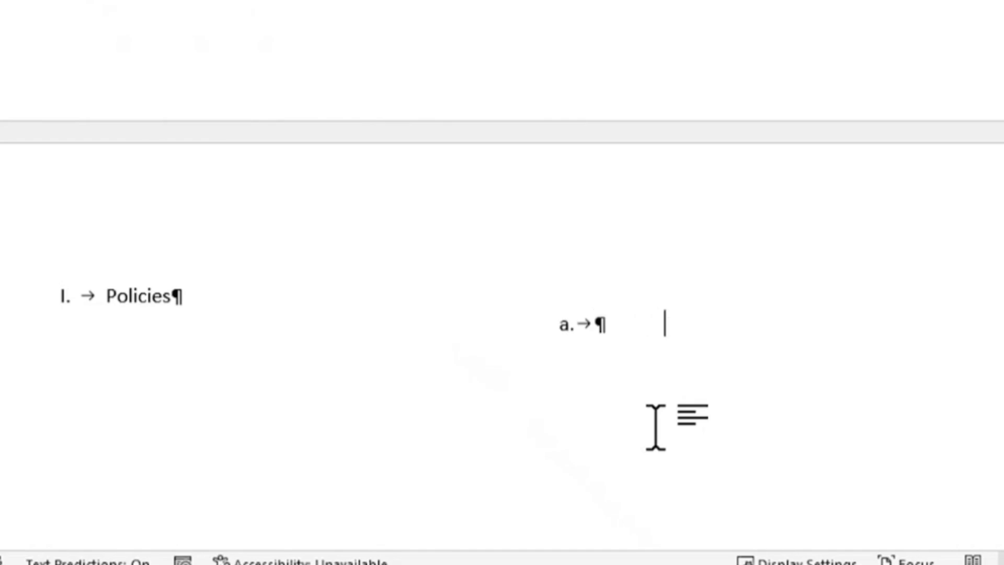
key("shift+Tab")
key("shift+Tab")
key("shift+Tab")
key("shift+Tab")
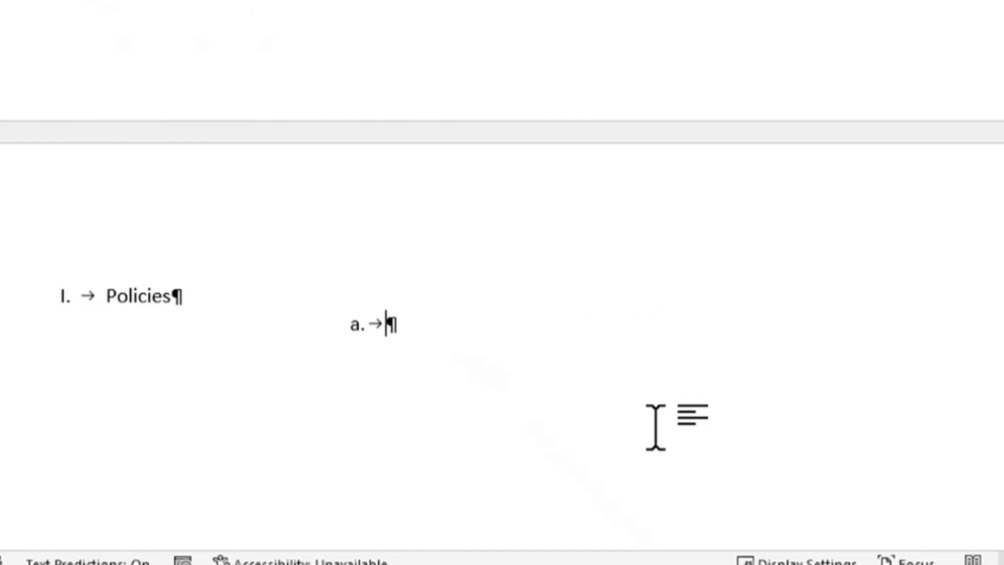
key("shift+Tab")
key("shift+Tab")
key("shift+Tab")
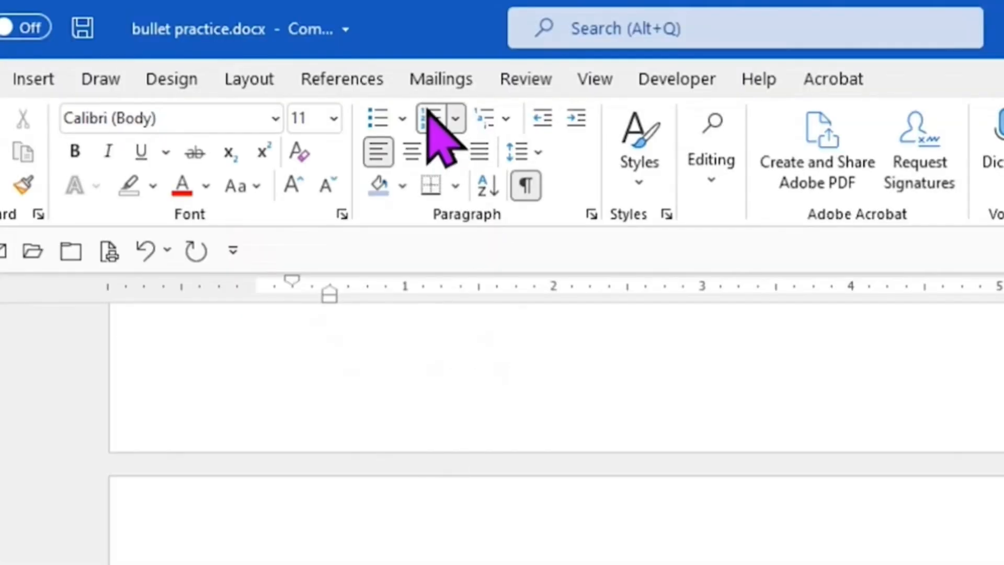
Begin a new multilevel list definition with level 2 numbered in the i, ii, iii style followed by a closing parenthesis
left_click(486, 117)
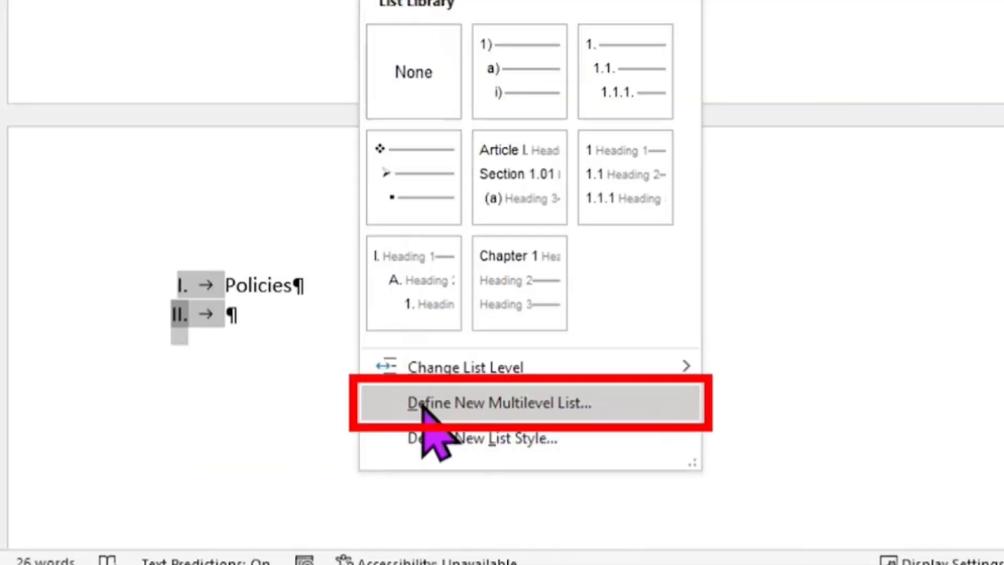
left_click(486, 402)
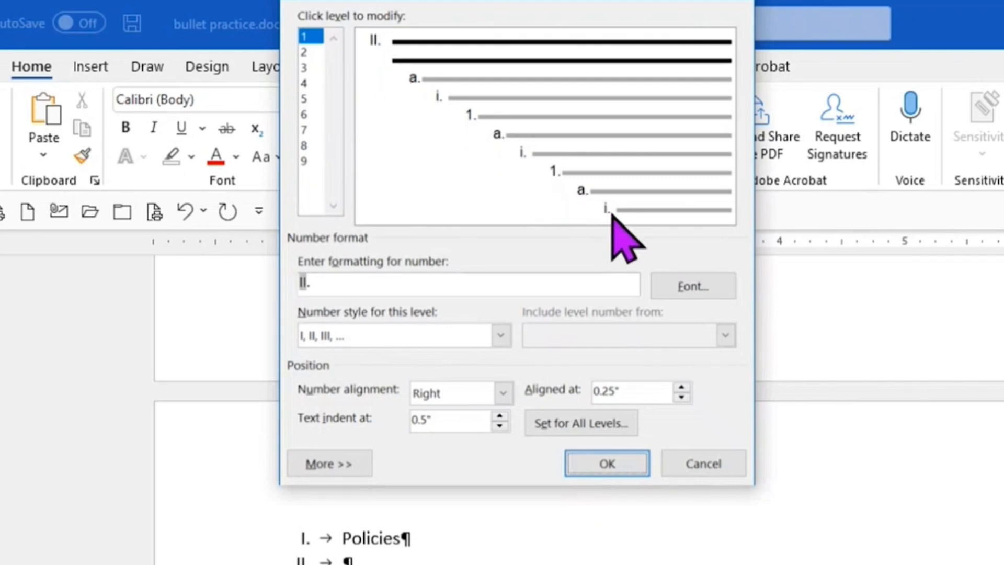
left_click(464, 79)
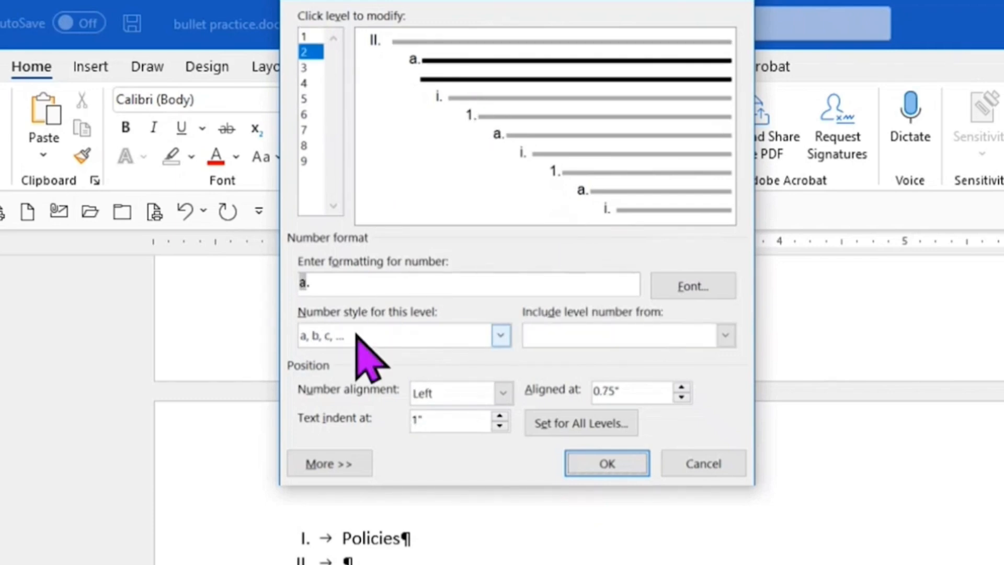
left_click(398, 43)
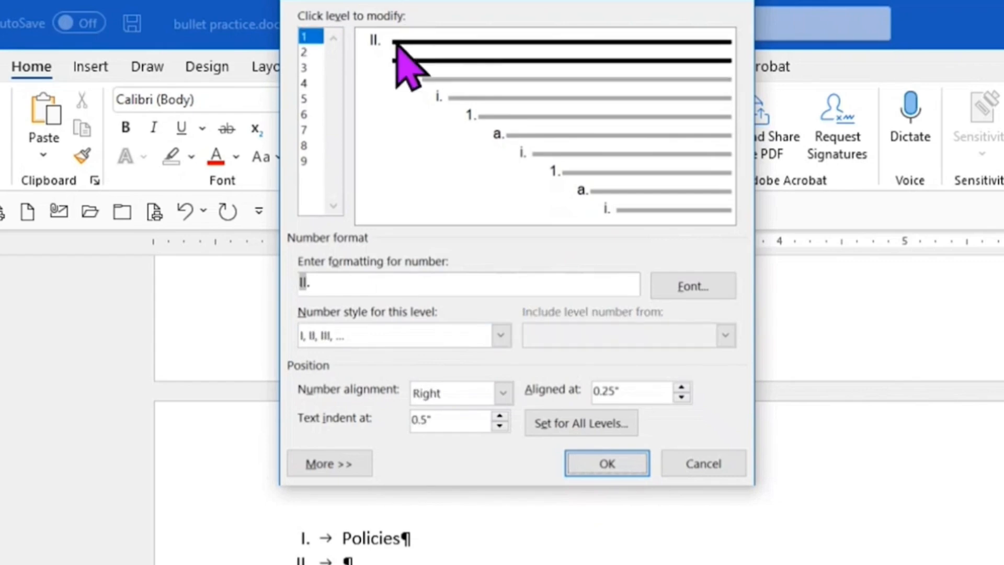
left_click(430, 80)
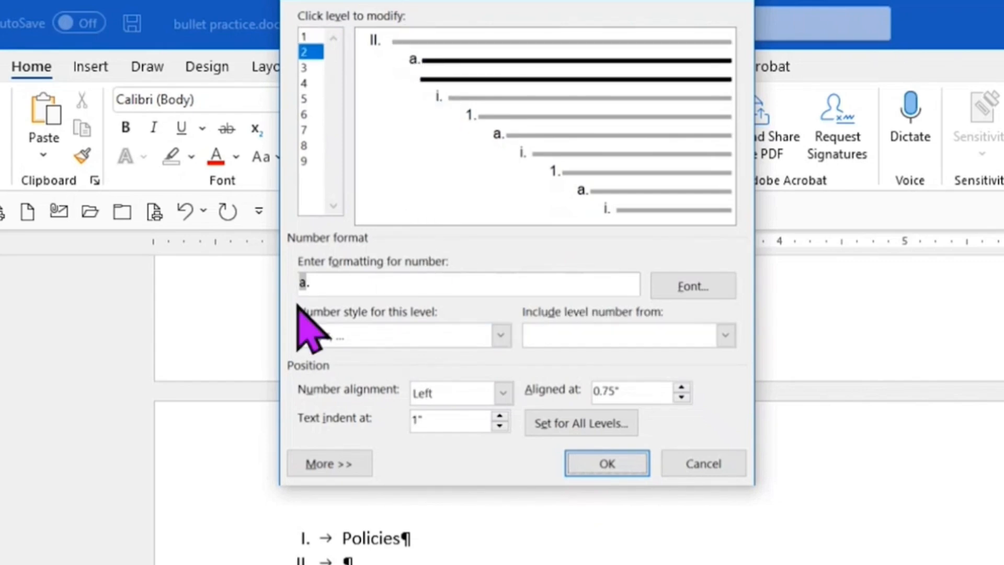
left_click(501, 335)
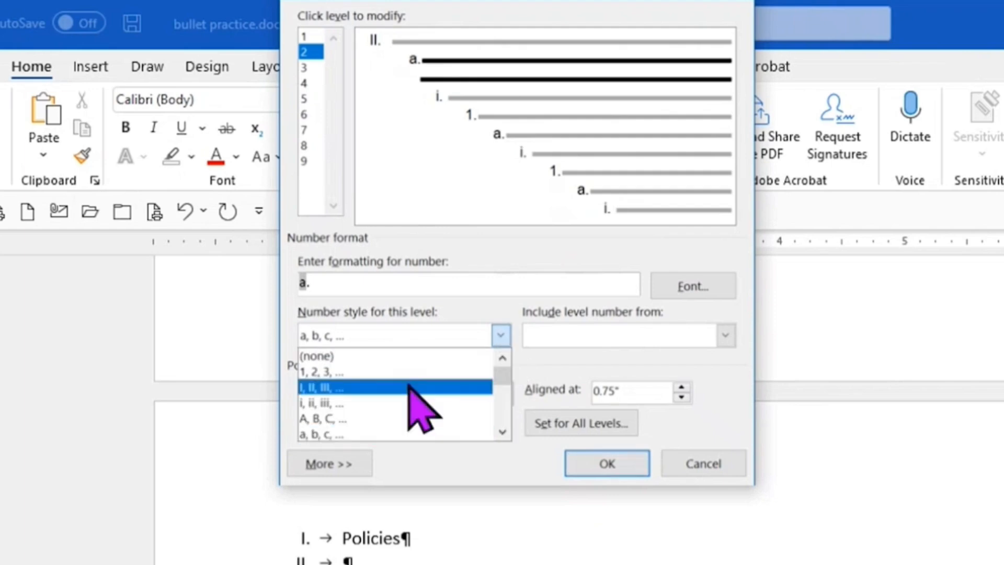
left_click(338, 403)
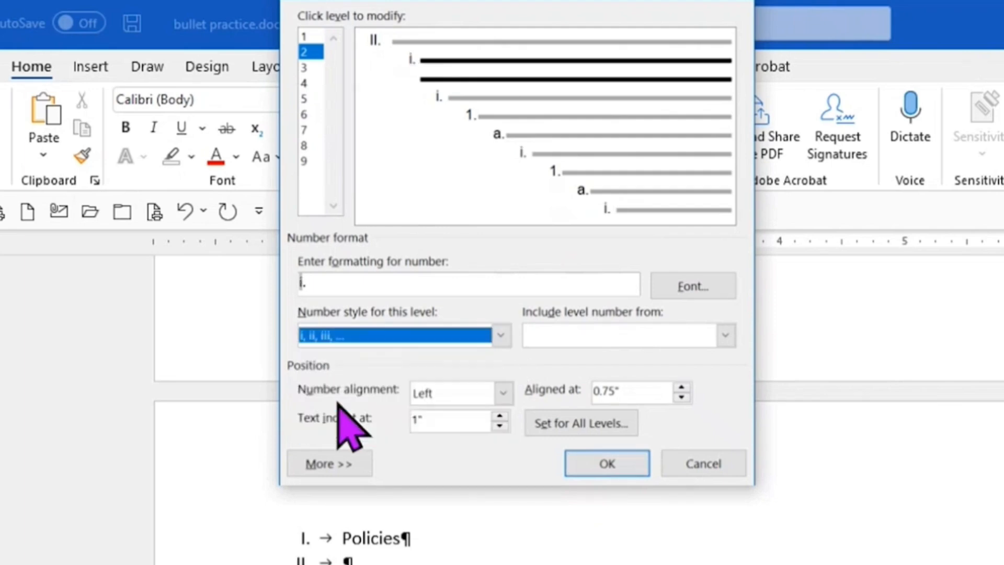
left_click(309, 281)
key("BackSpace")
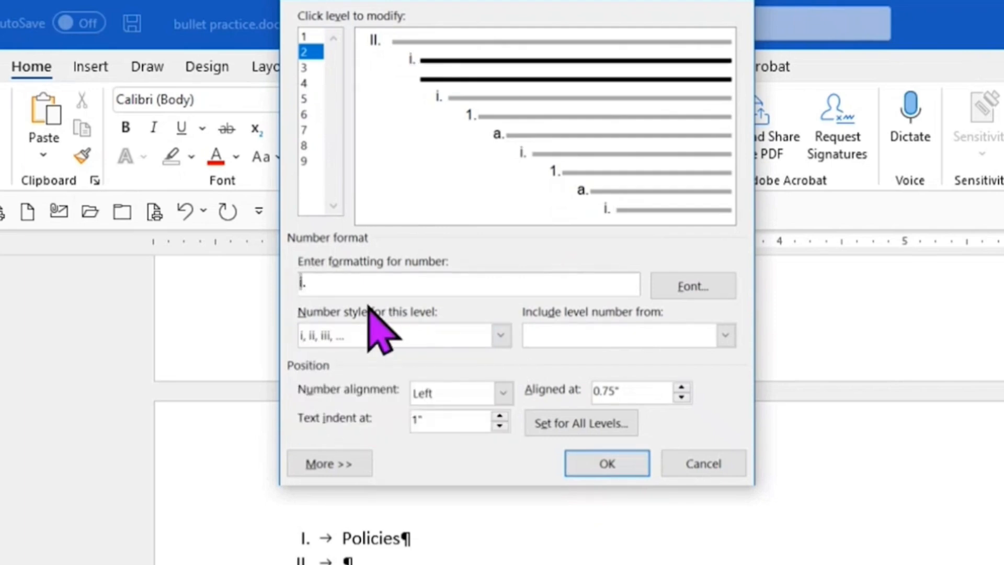
type(")")
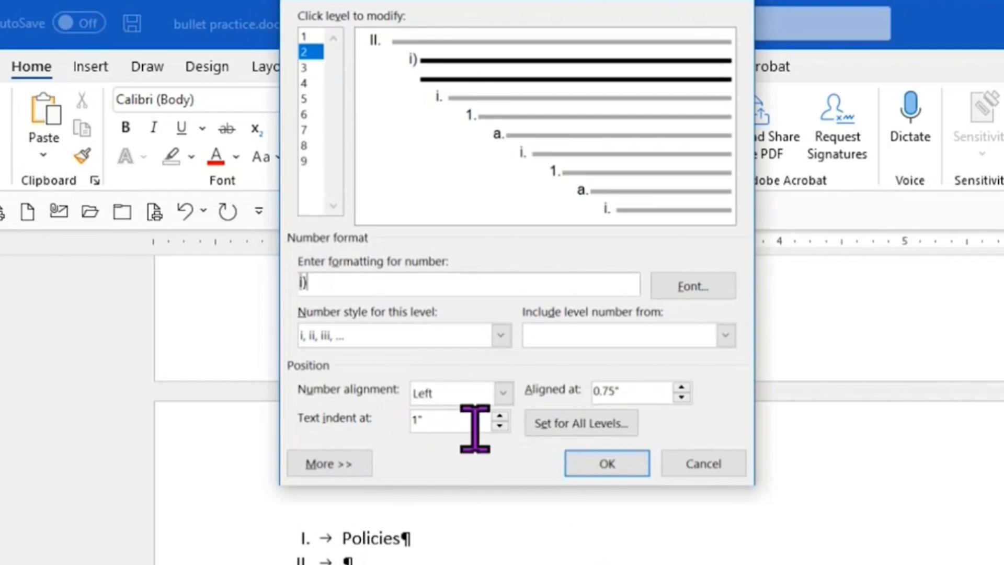
Review the number formats and positions of levels 1 to 4, and discard the new multilevel list definition
left_click(381, 44)
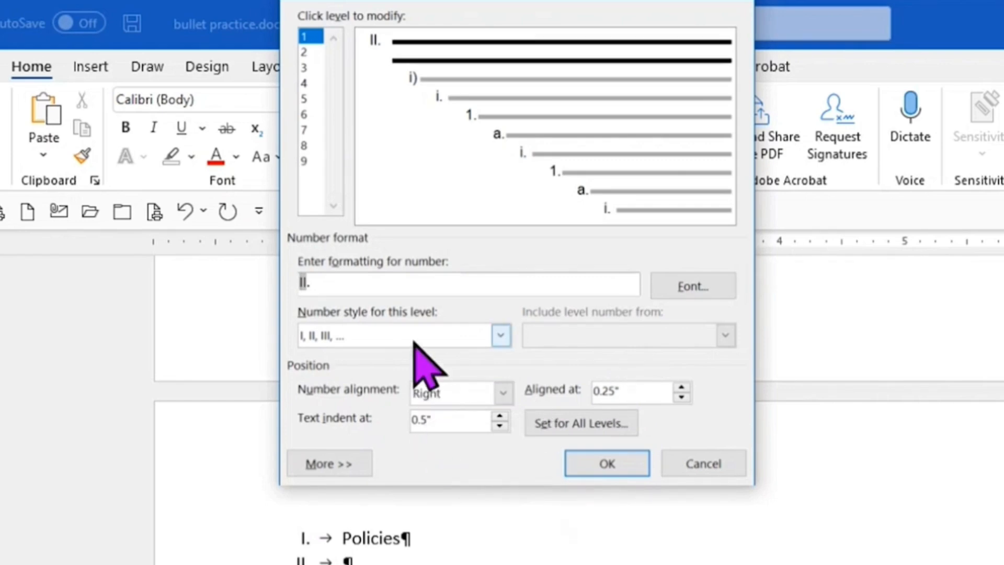
left_click(429, 78)
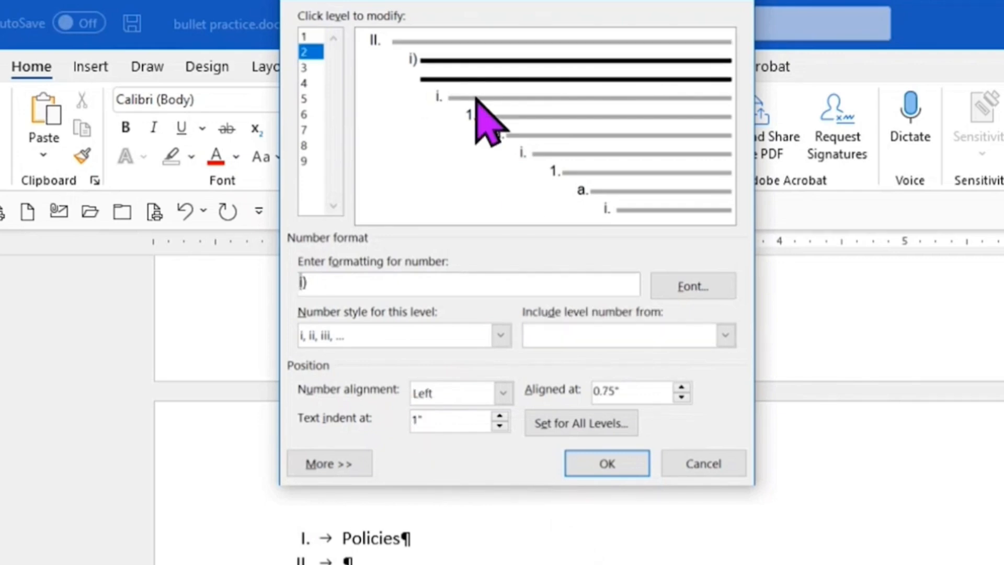
left_click(476, 99)
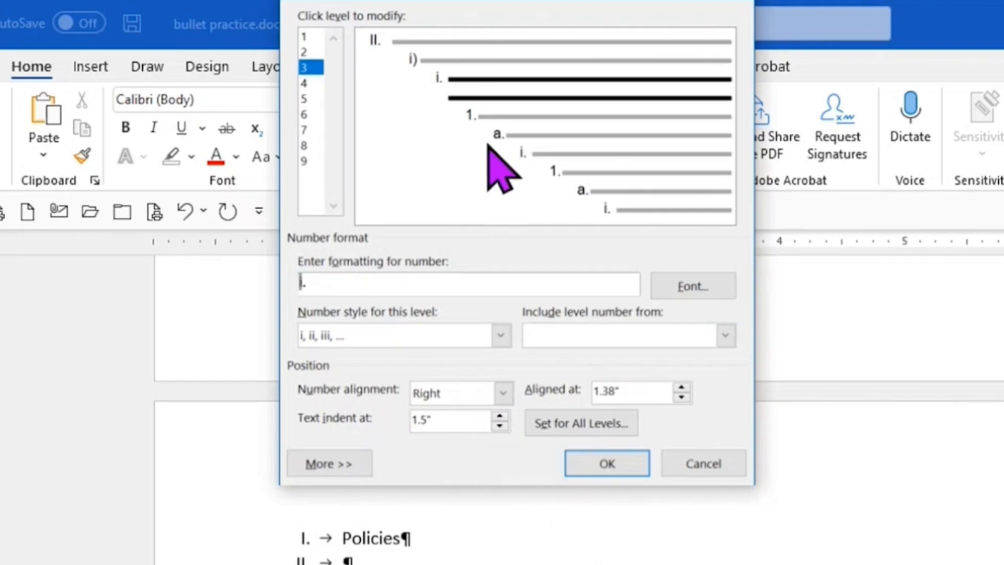
left_click(497, 118)
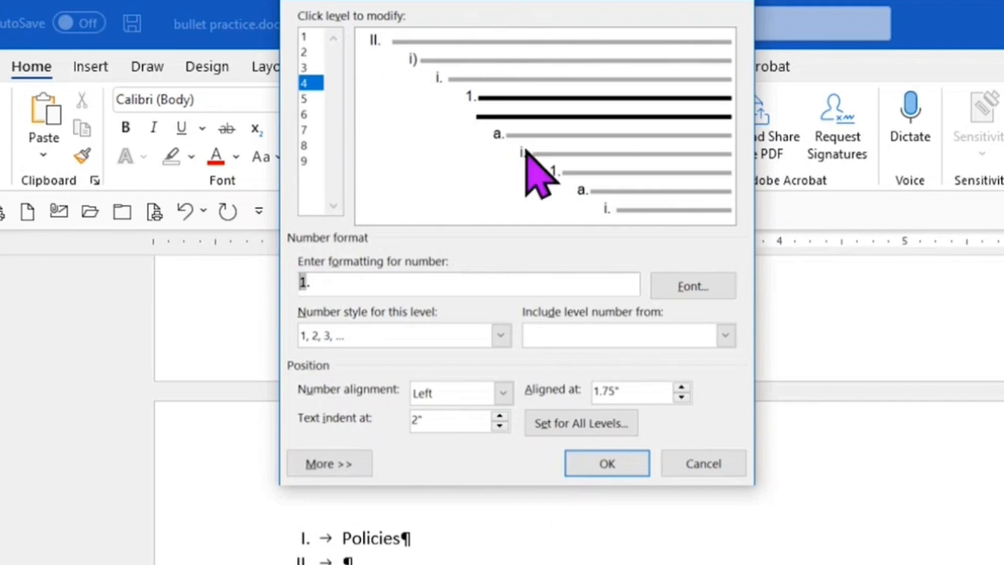
left_click(310, 36)
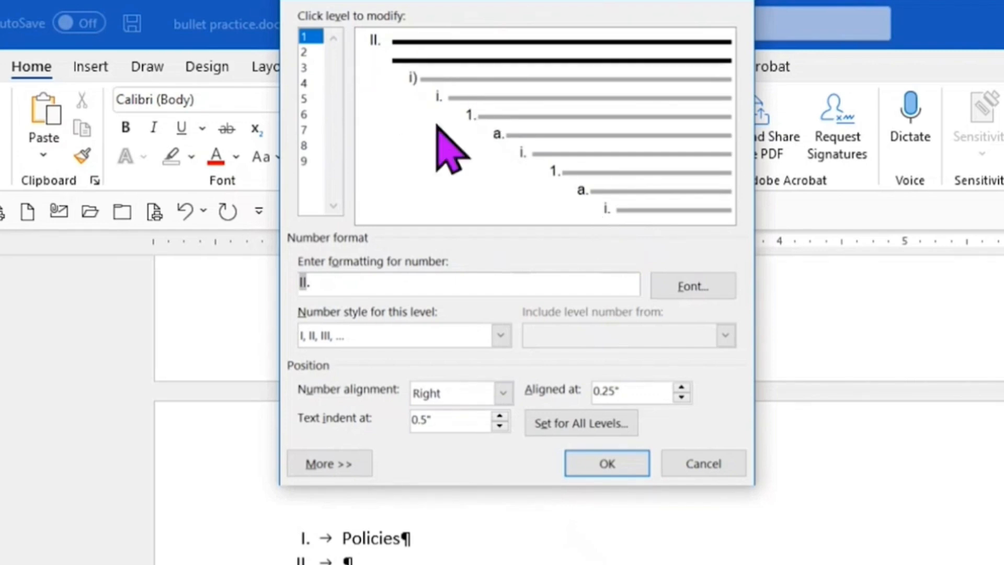
left_click(705, 469)
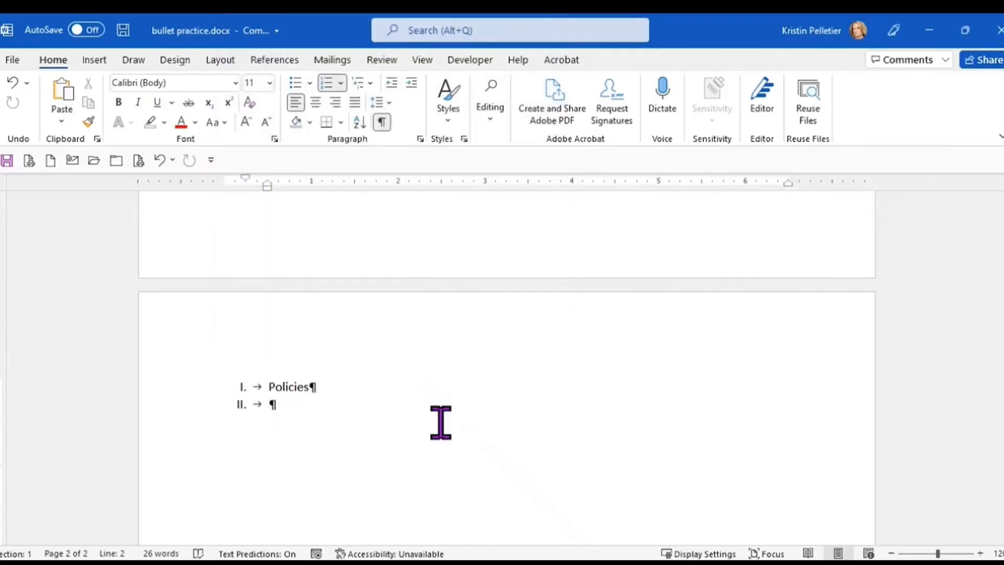
Add "Attire" as a second-level item under Policies, with "Men" and "Women" as third-level items below it
key("Tab")
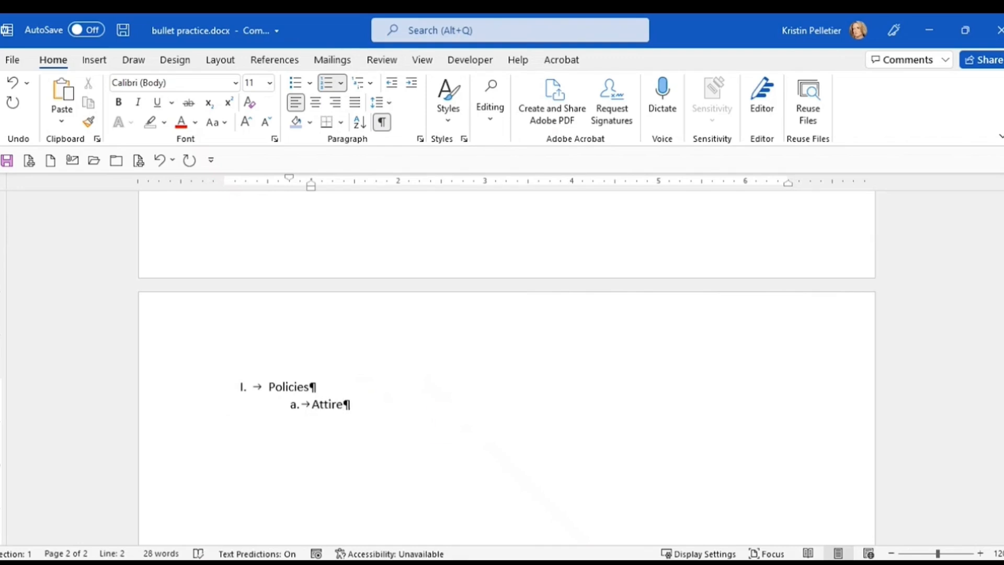
scroll(502, 385, "down", 1)
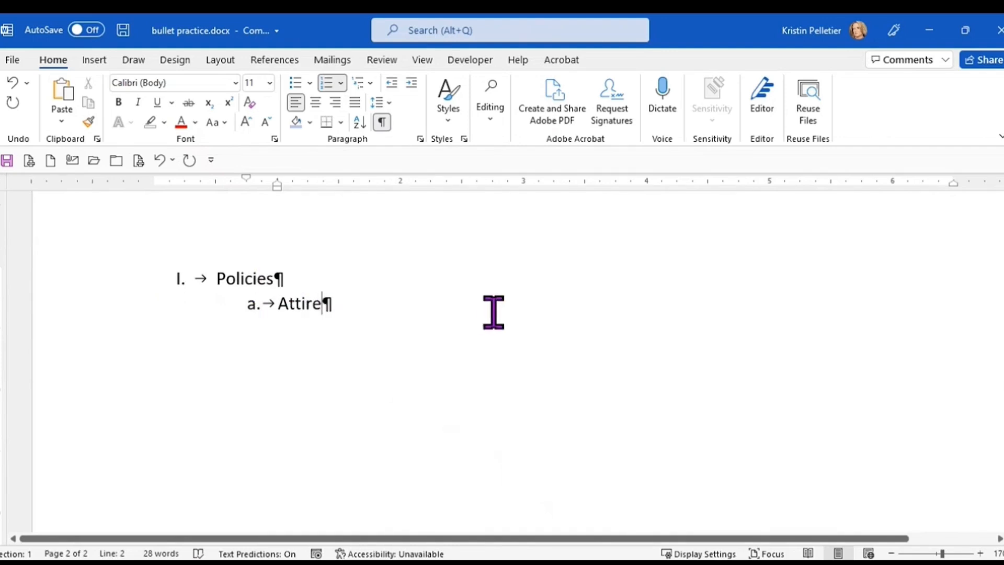
key("Return")
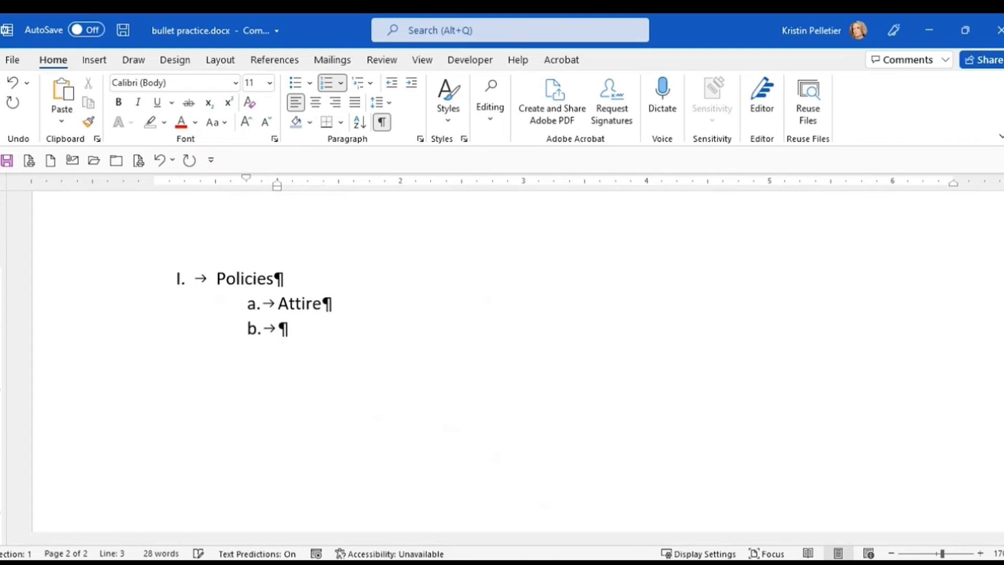
key("Tab")
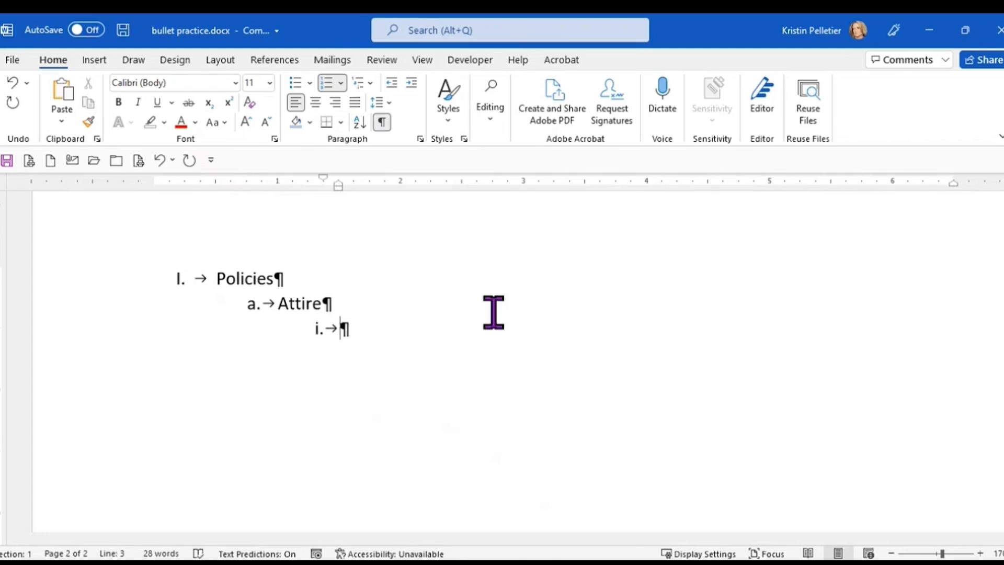
type("Men")
key("Return")
type("W")
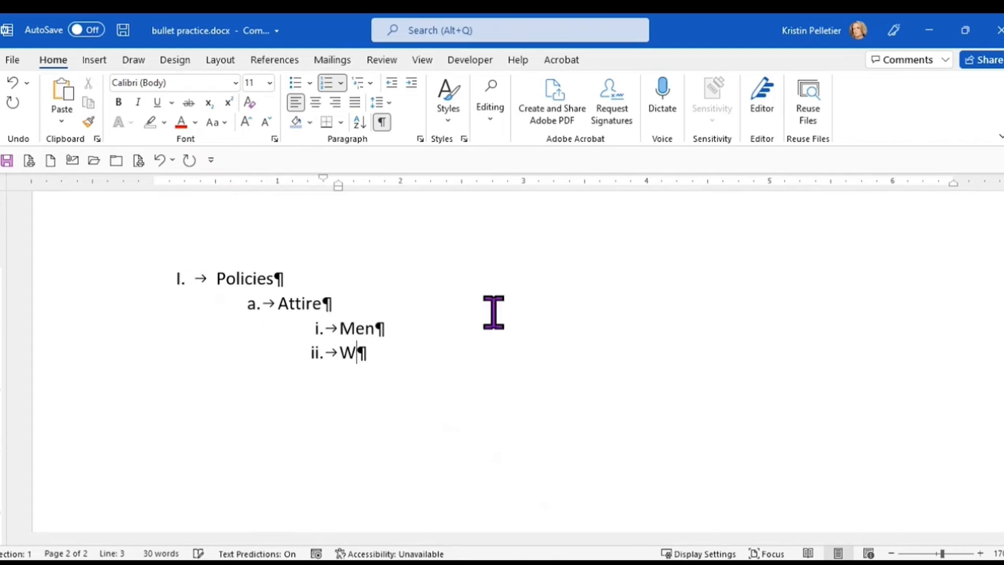
type("omen")
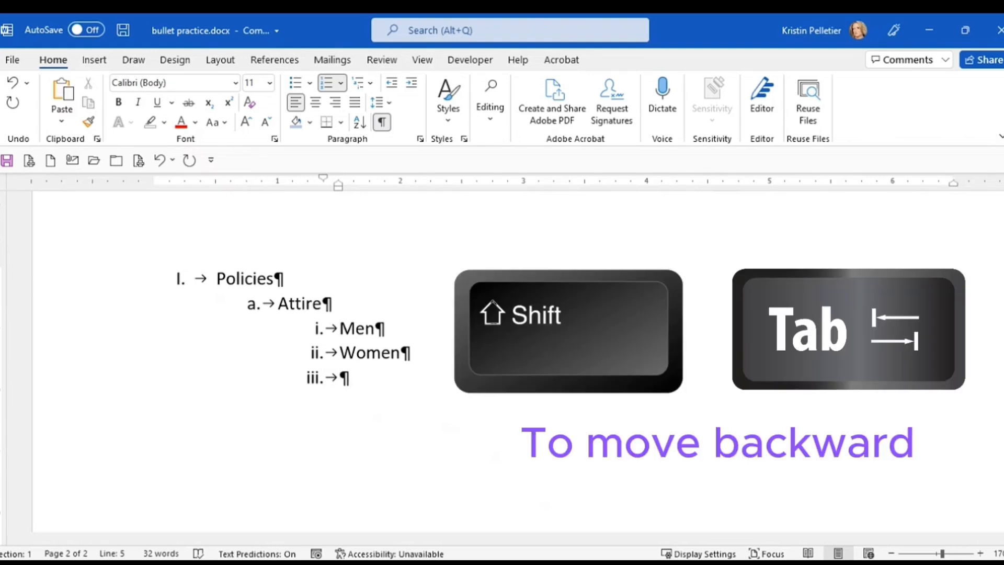
Add "Smoking" as a second-level item after Attire's sub-items, with "Smokers" and "Non Smokers" as third-level items
key("shift+Tab")
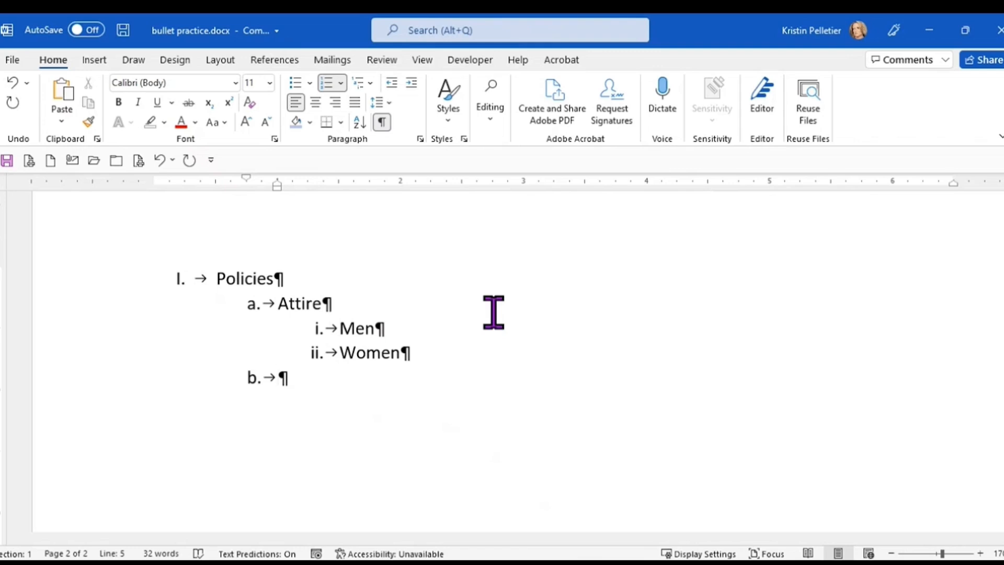
type("Smoking")
key("Return")
key("Tab")
type("Smokers")
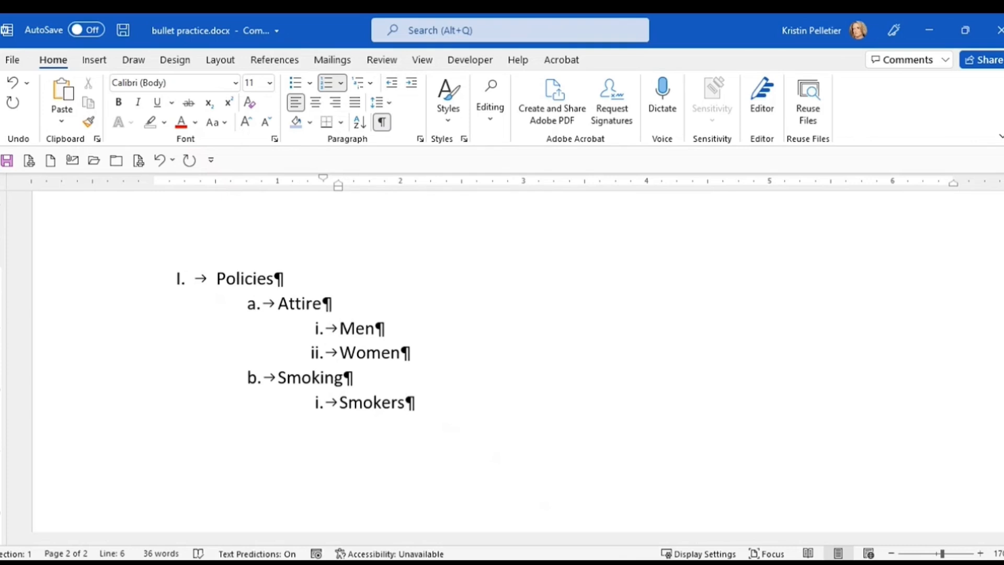
key("Return")
type("Non Smokers")
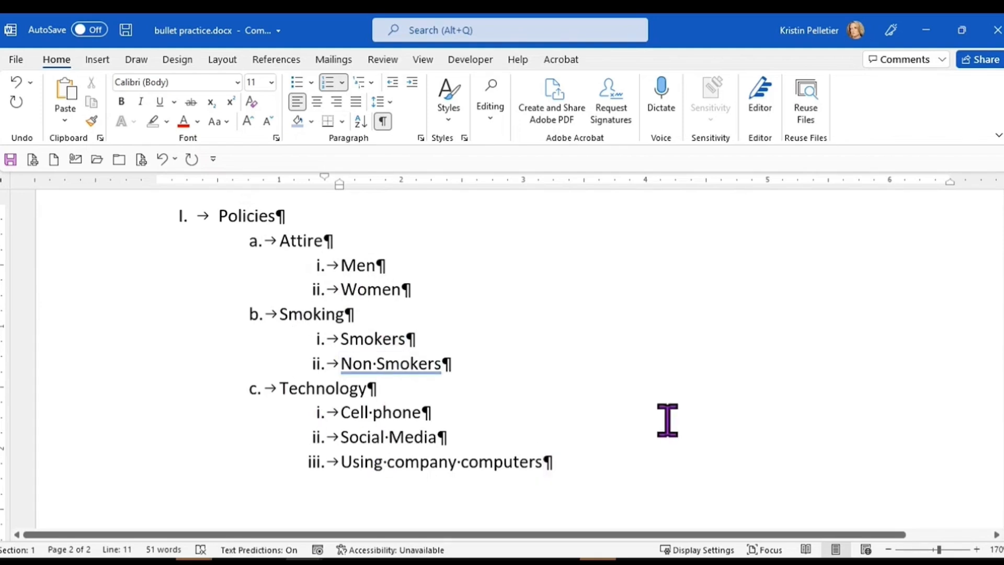
Add "Benefits" as a first-level item after "Using company computers", with "PTO" as a second-level item below it
key("Return")
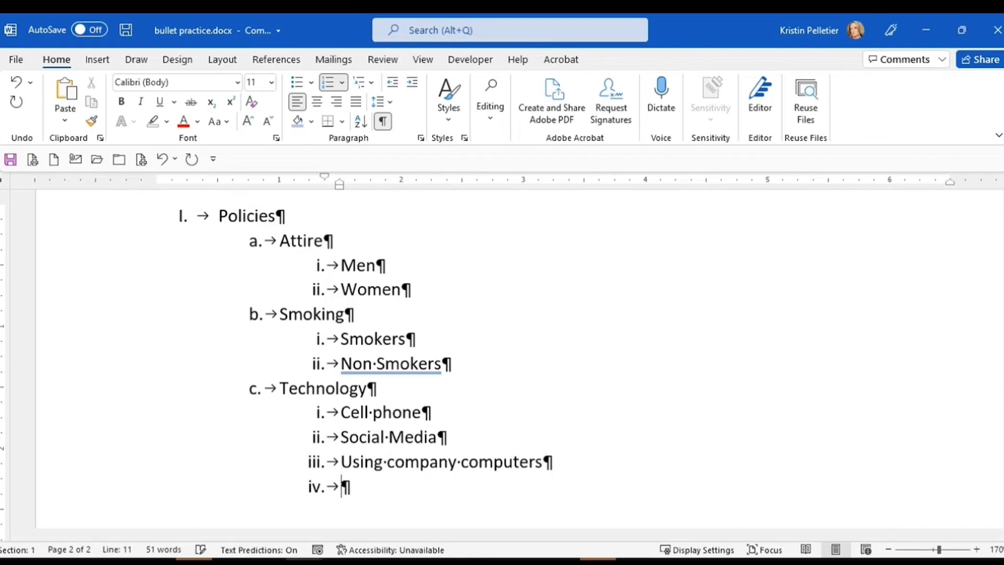
key("shift+Tab")
key("shift+Tab")
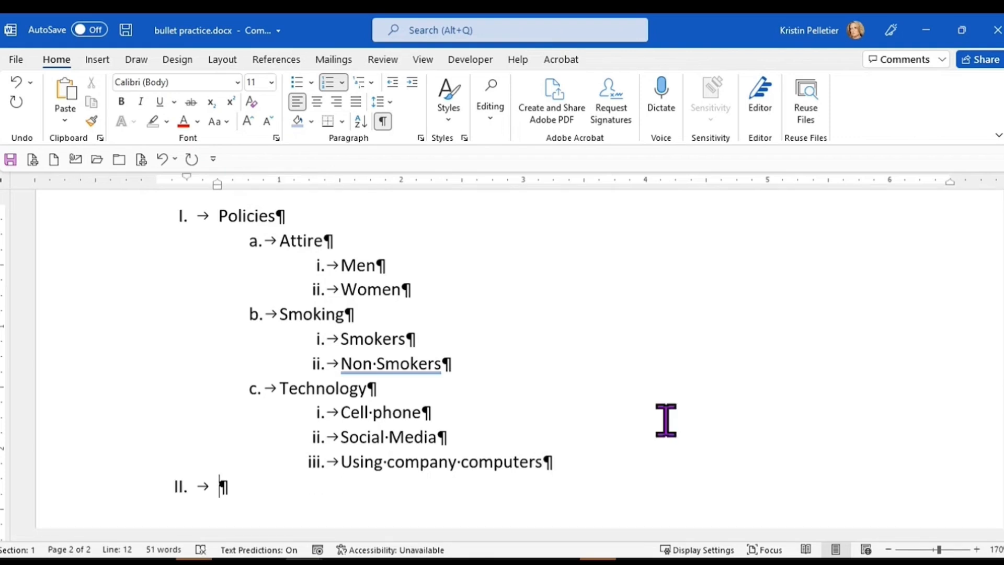
type("B")
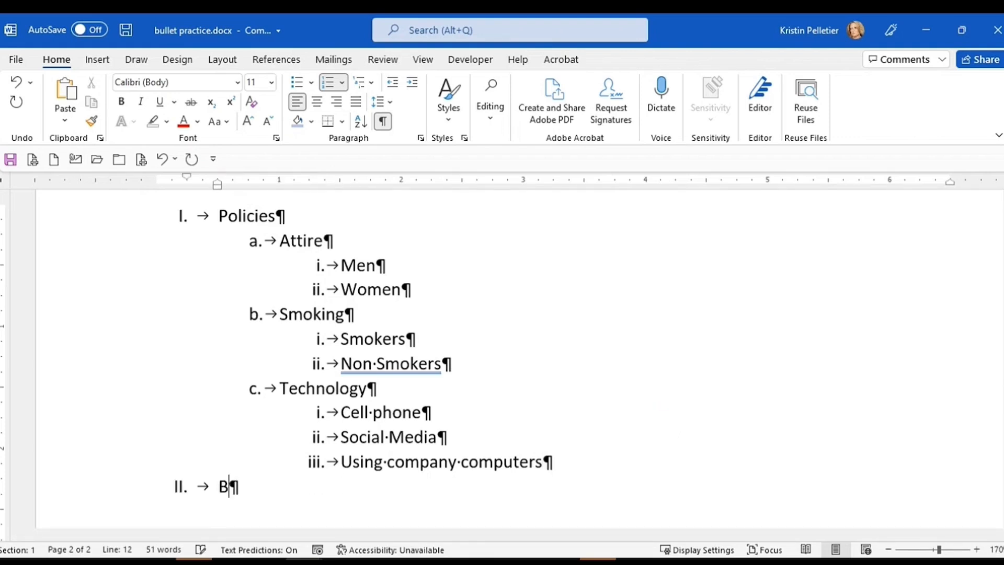
type("enefits")
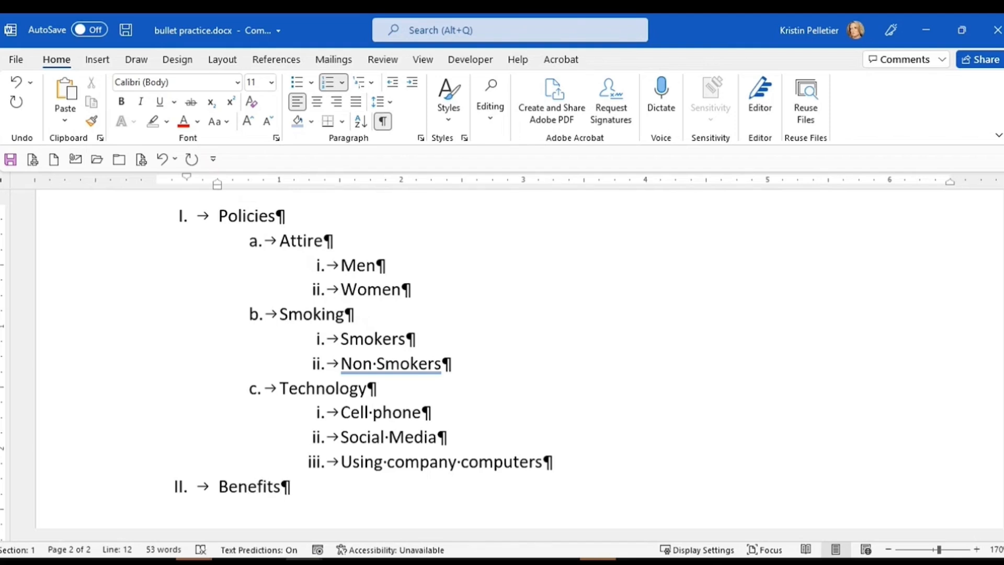
key("Return")
key("Tab")
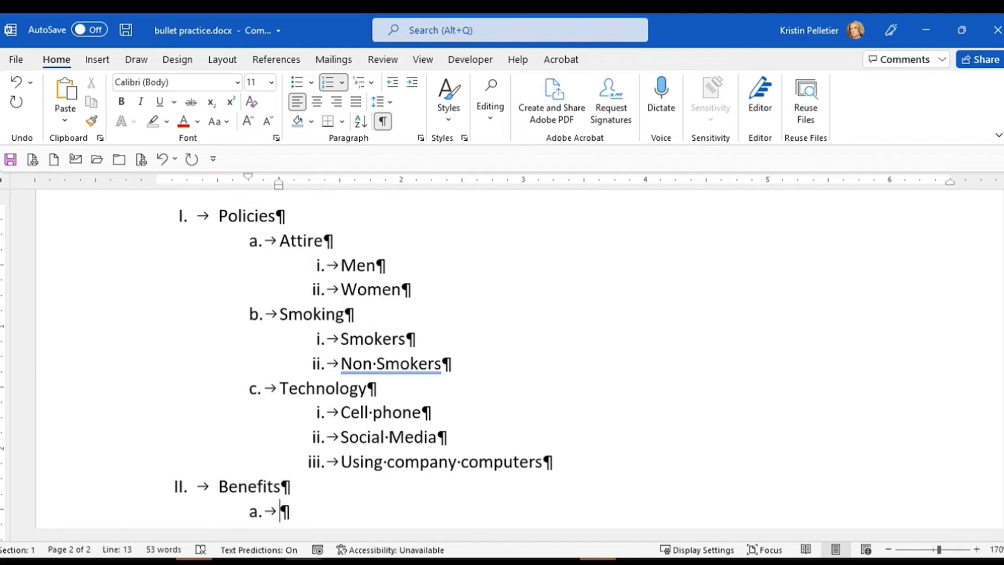
type("PTO")
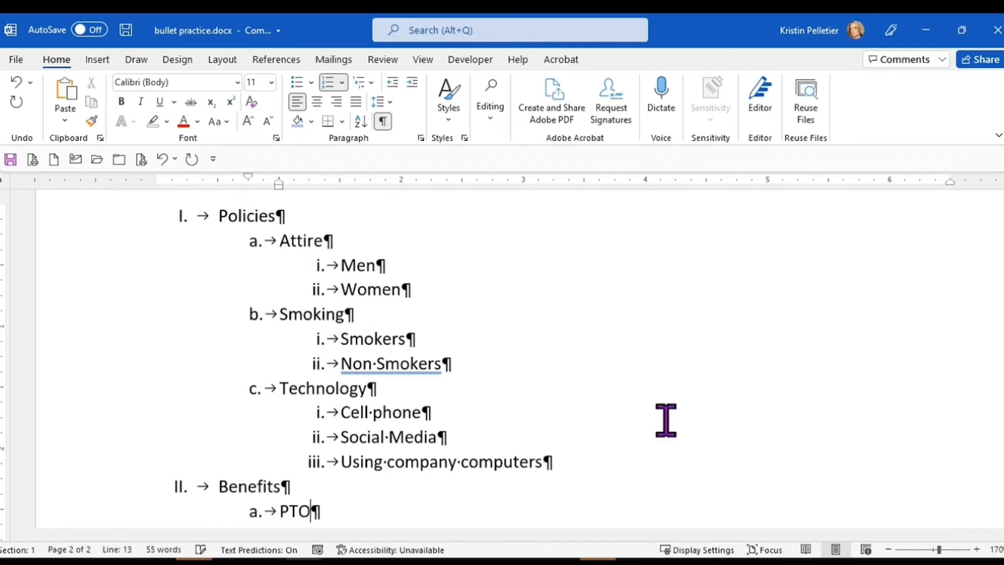
Add "Full Time", "Part Time" and "Temp" as third-level items under PTO
scroll(666, 417, "down", 2)
key("Return")
key("Tab")
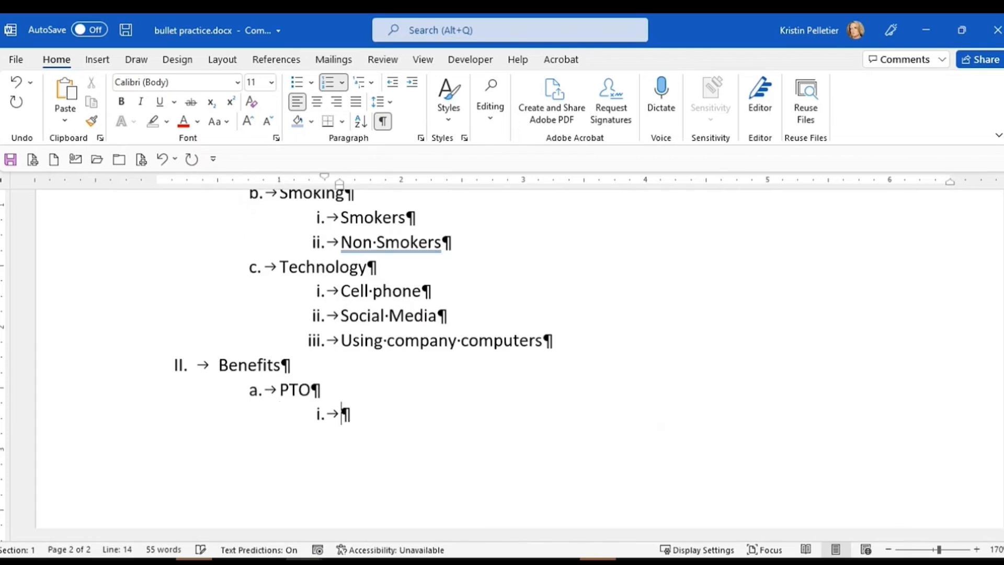
type("Full Time")
key("Return")
type("Part Time")
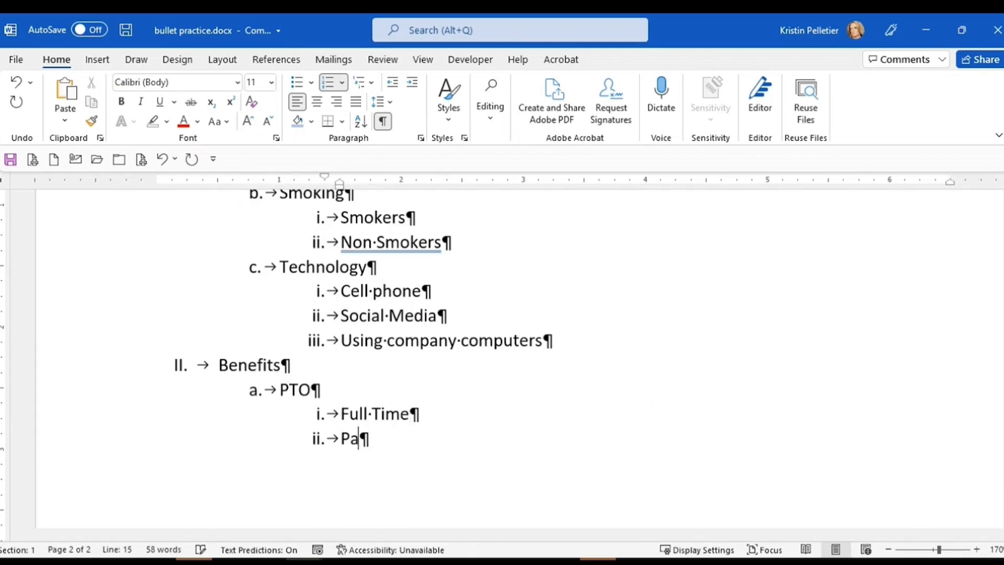
key("Return")
type("Temp")
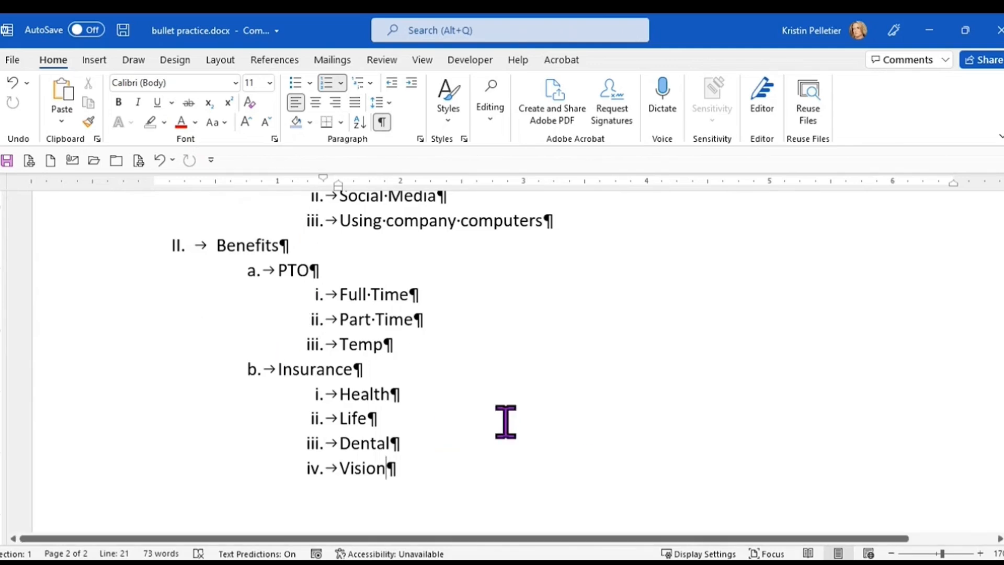
Insert a third-level item "Family" between Part Time and Temp
left_click(422, 320)
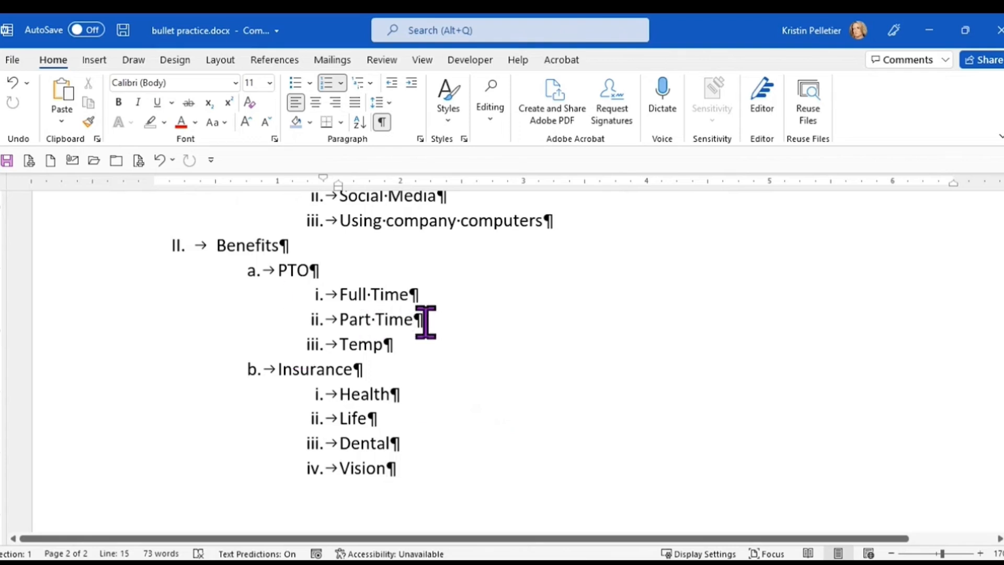
key("Return")
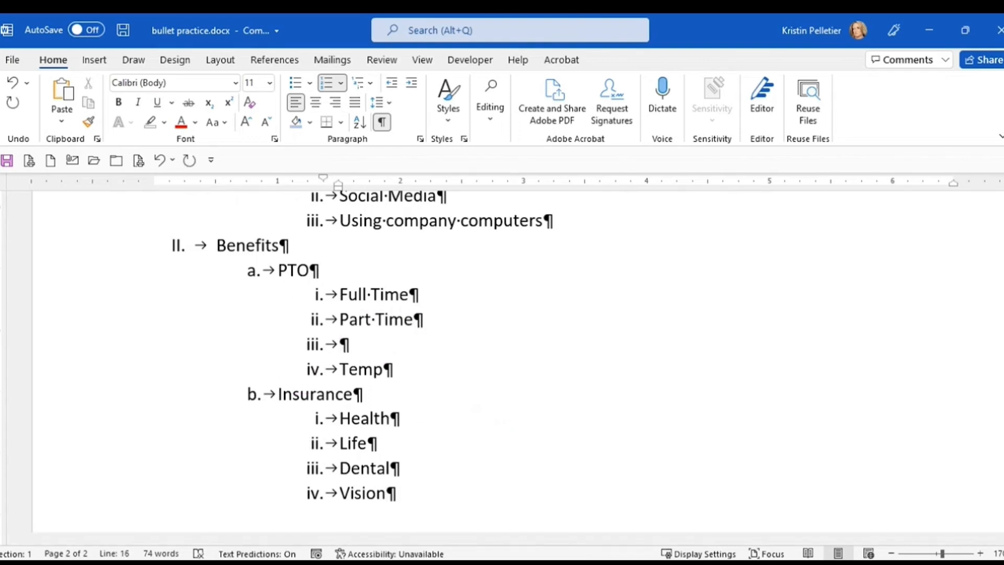
type("Family")
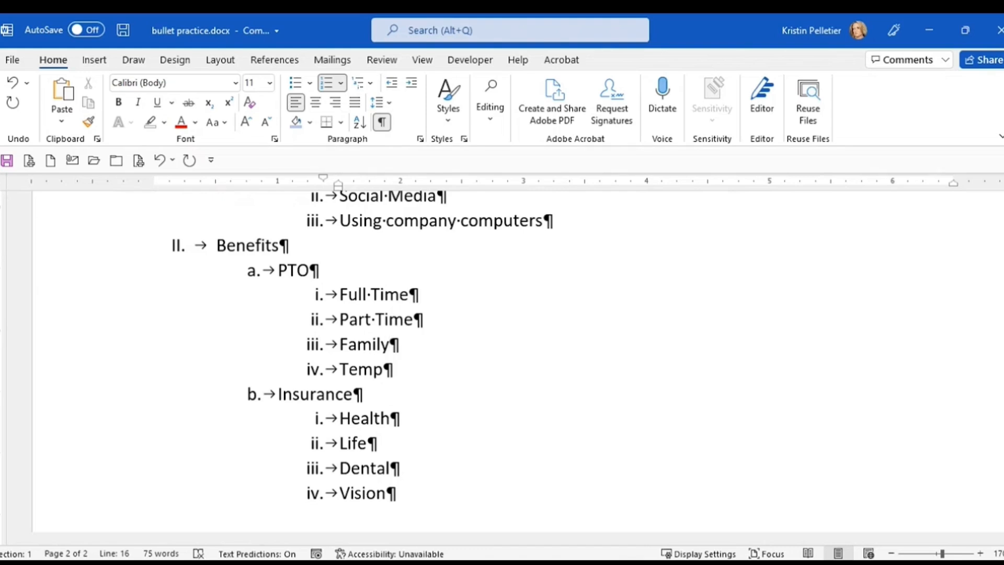
Delete the Family item from the PTO sub-list
triple_click(381, 345)
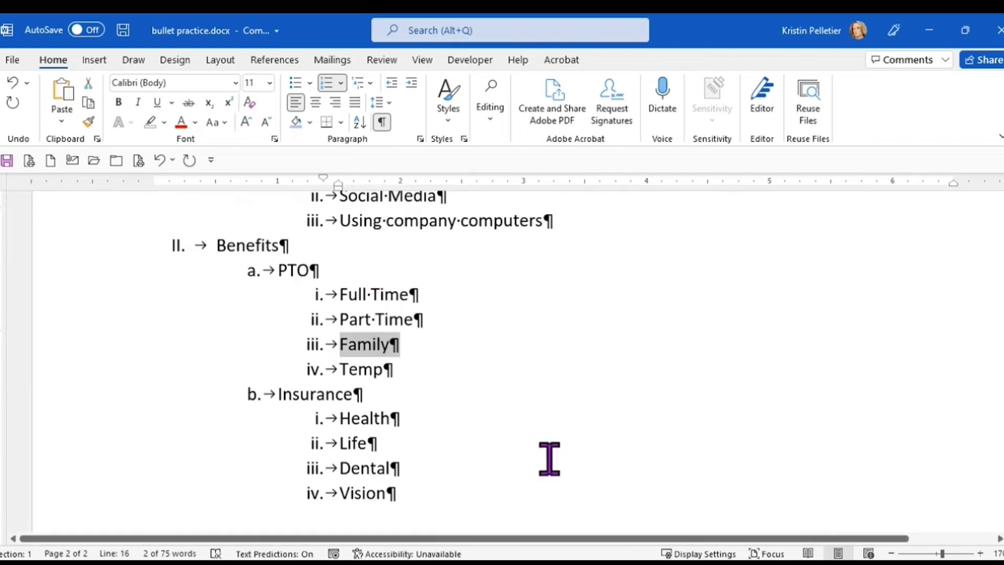
key("Delete")
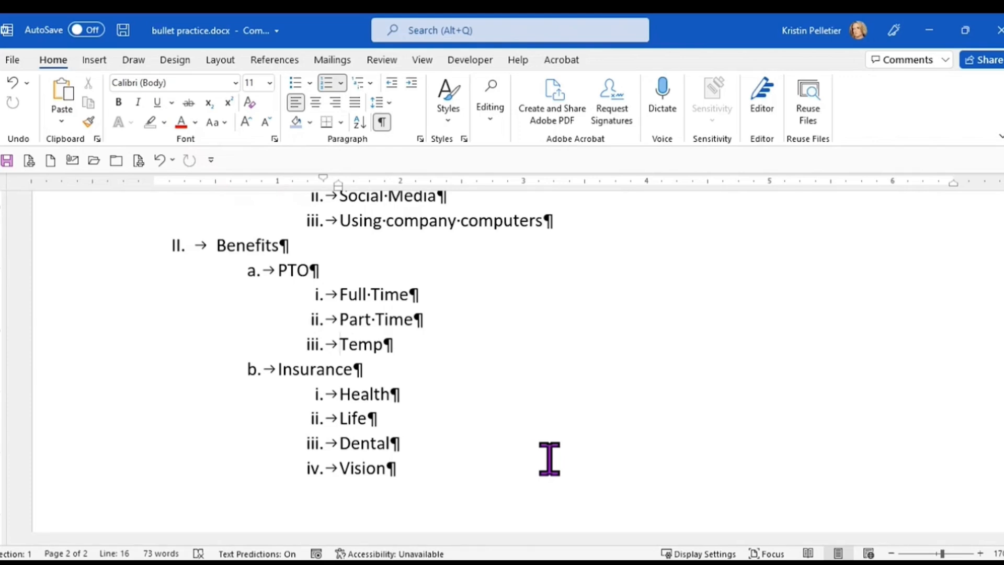
scroll(549, 458, "up", 3)
scroll(661, 464, "down", 1)
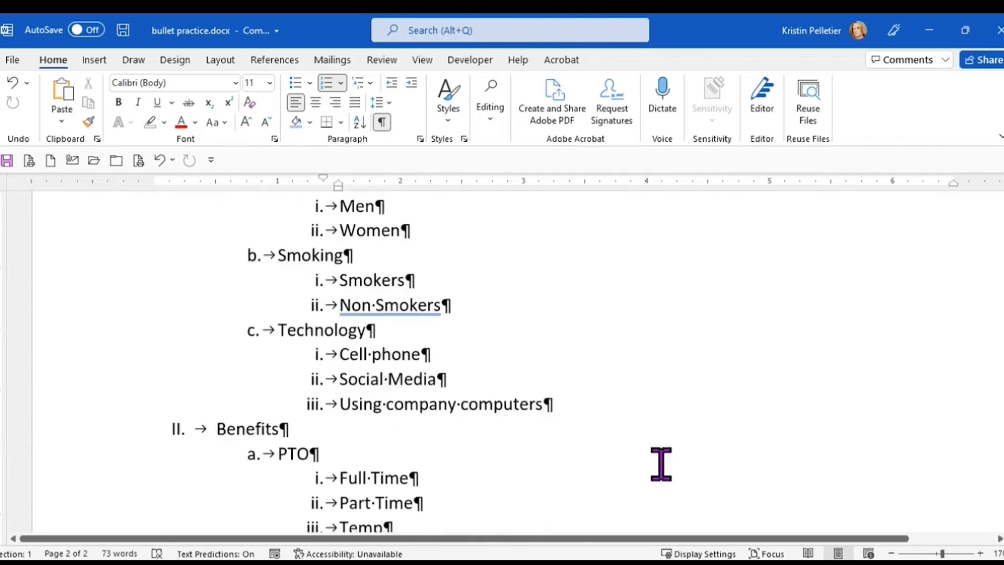
scroll(669, 464, "up", 1)
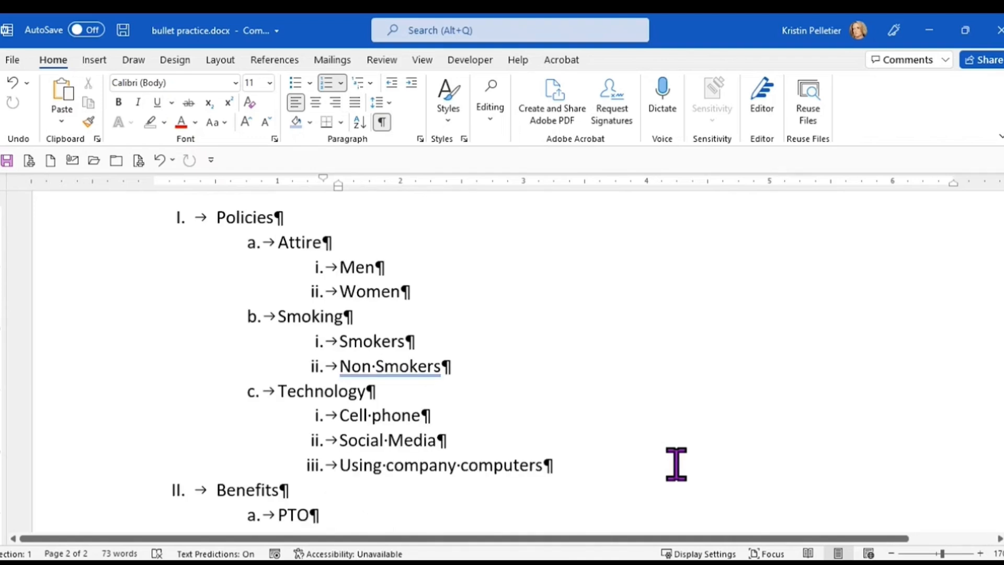